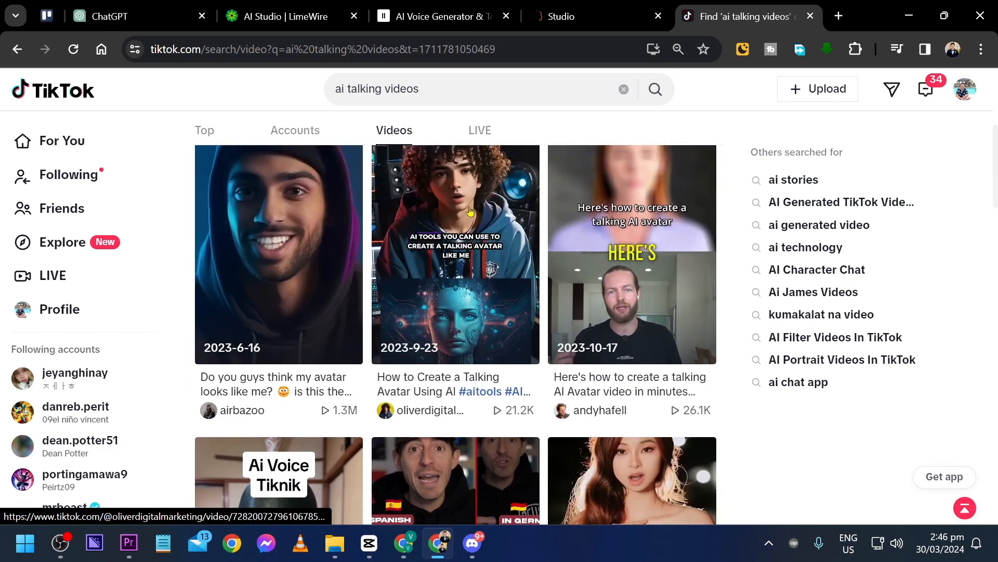
Browse the TikTok video results for "ai talking videos" to examine examples of talking AI avatars
{"action": "scroll", "coordinate": [471, 250], "scroll_direction": "down", "scroll_amount": 3}
{"action": "scroll", "coordinate": [619, 368], "scroll_direction": "down", "scroll_amount": 7}
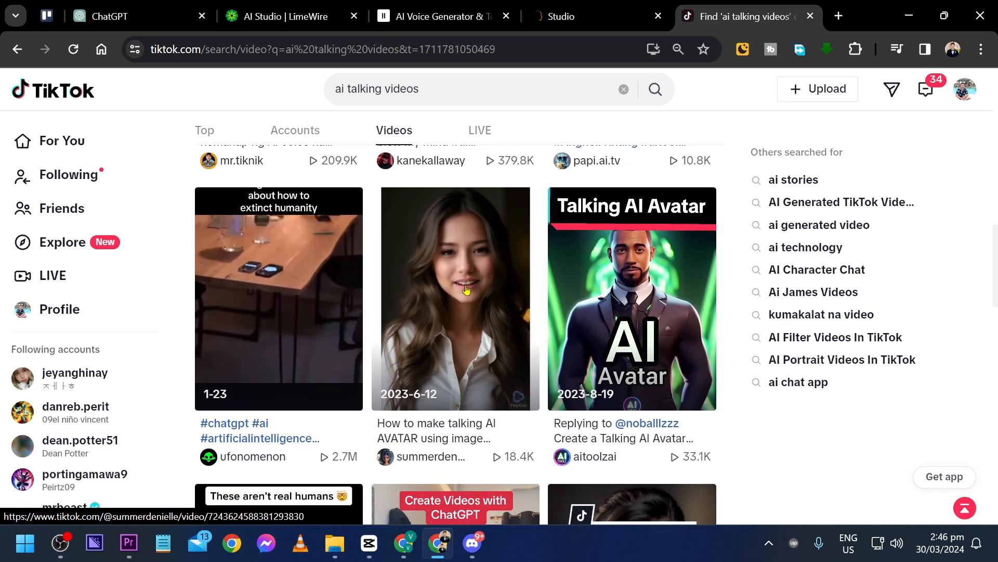
{"action": "scroll", "coordinate": [619, 283], "scroll_direction": "down", "scroll_amount": 2}
{"action": "scroll", "coordinate": [619, 283], "scroll_direction": "down", "scroll_amount": 9}
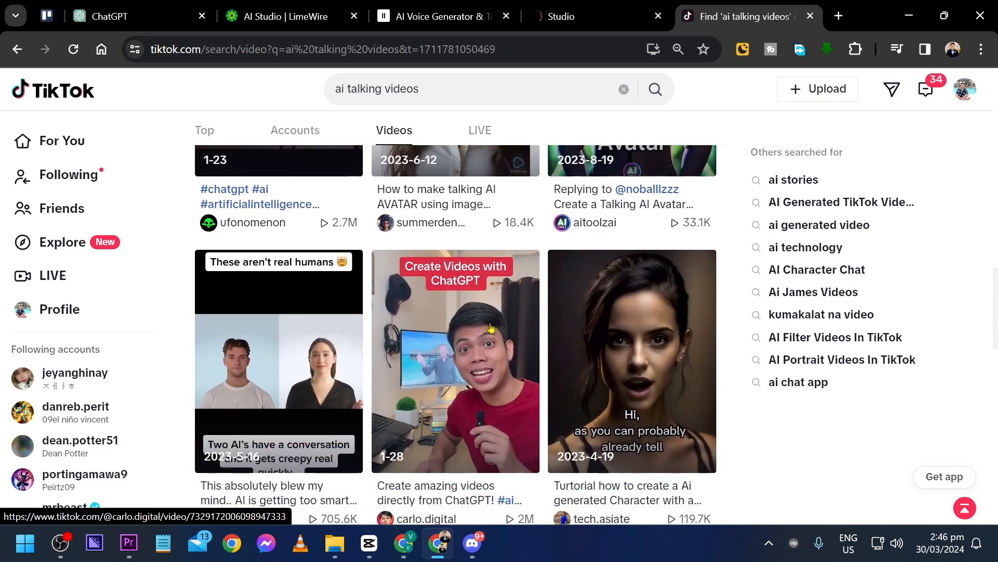
{"action": "scroll", "coordinate": [422, 349], "scroll_direction": "up", "scroll_amount": 20}
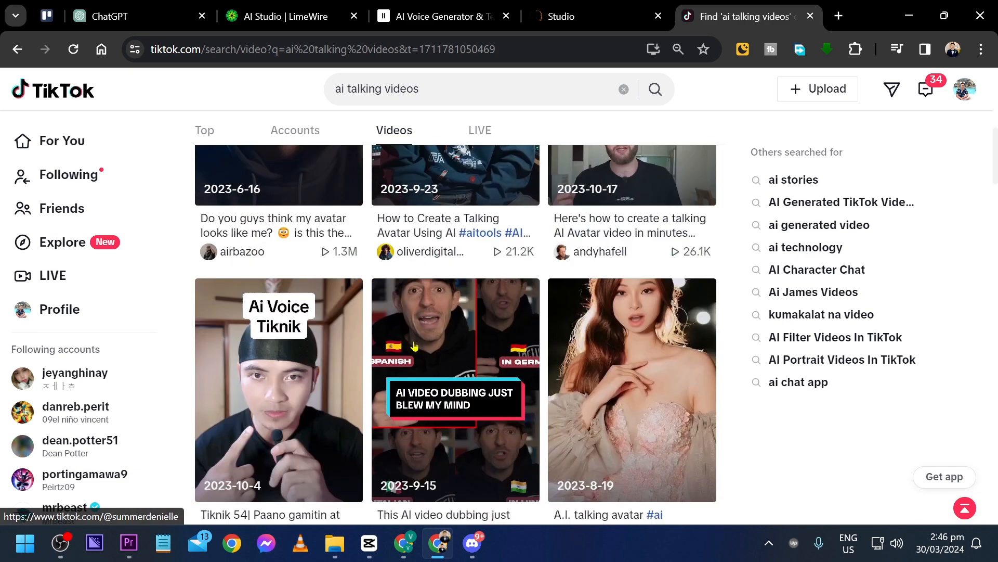
Switch to ChatGPT and send the prompt "Give me 3 ways in order to have a better mental health"
{"action": "left_click", "coordinate": [146, 17]}
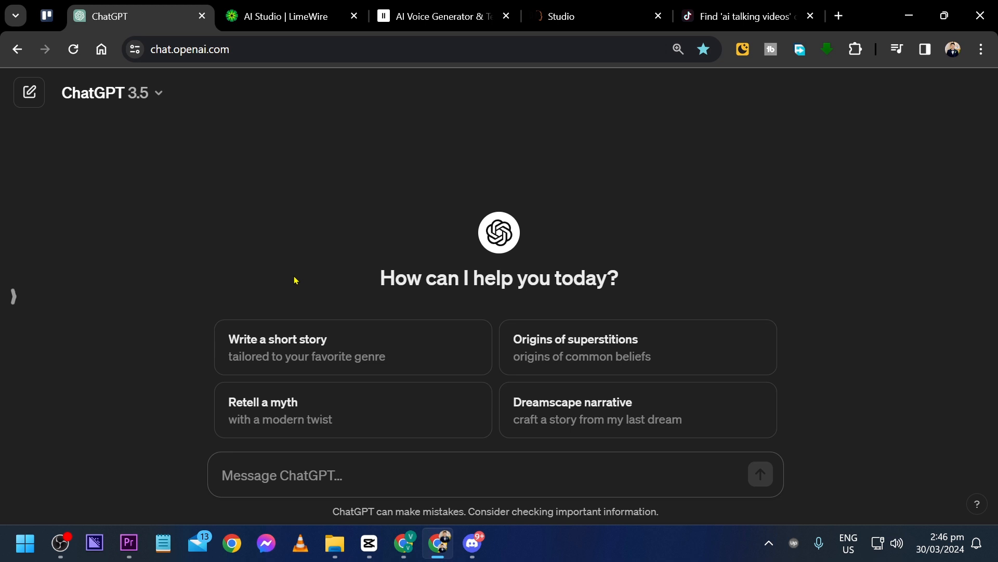
{"action": "type", "text": "Give me"}
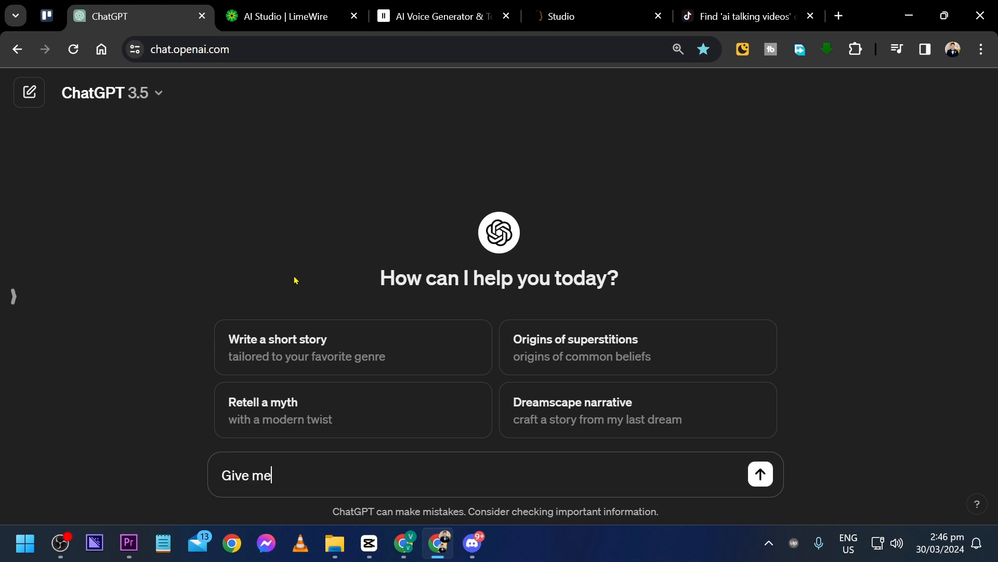
{"action": "type", "text": " 3 ways in order to hav"}
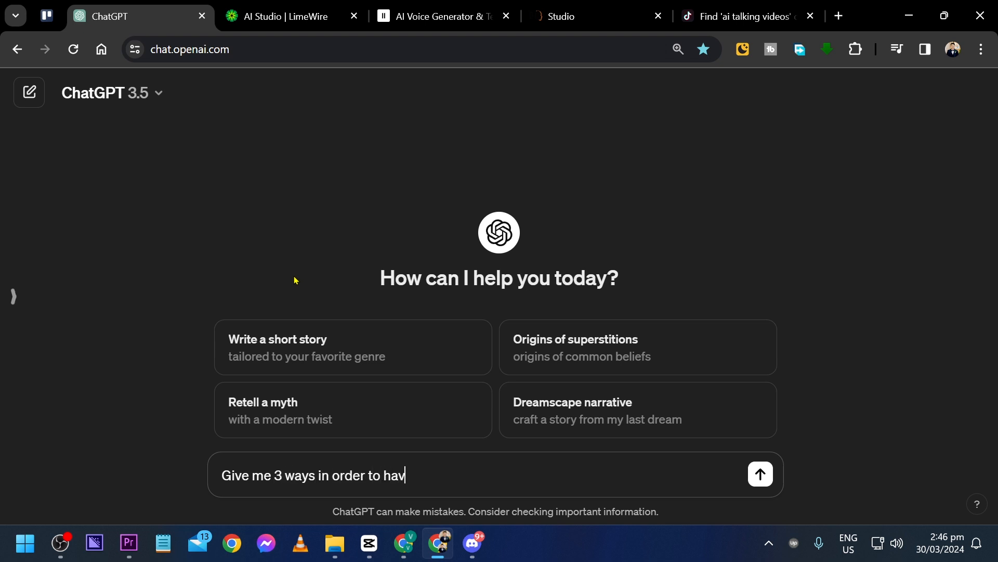
{"action": "type", "text": "e a better mental health"}
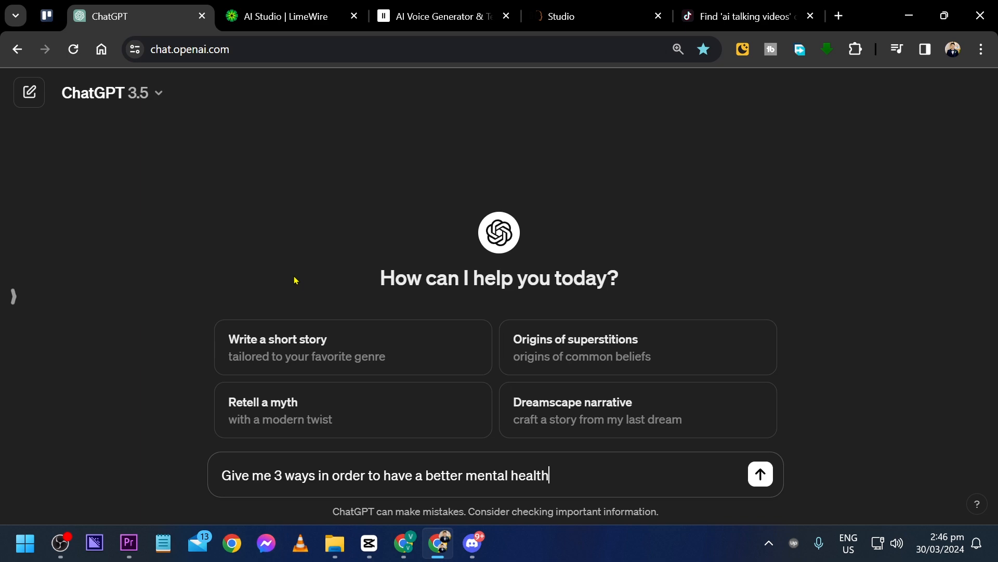
{"action": "key", "text": "Return"}
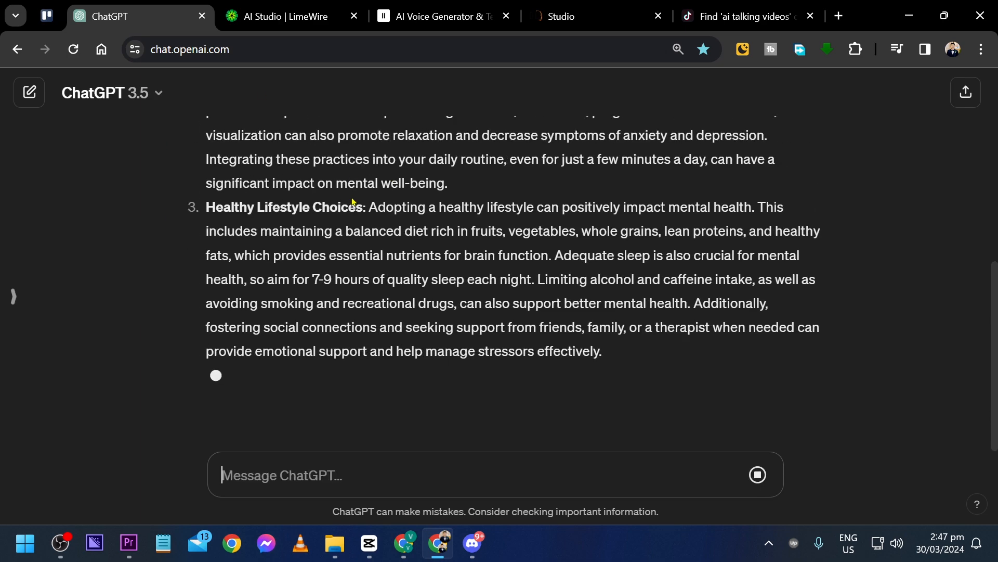
Review the mental health answer and ask ChatGPT "can you shorten it a little bit."
{"action": "scroll", "coordinate": [400, 374], "scroll_direction": "up", "scroll_amount": 6}
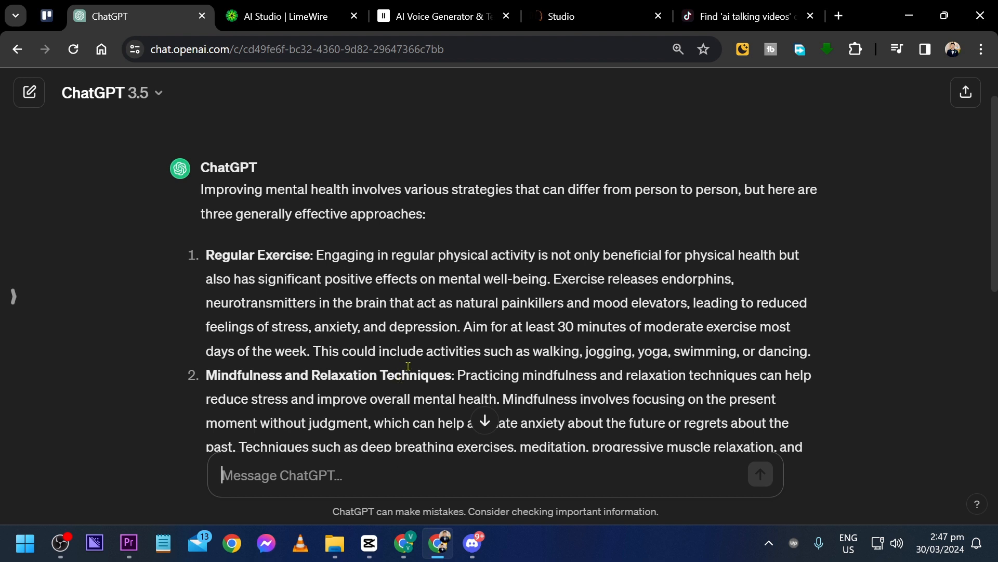
{"action": "scroll", "coordinate": [315, 233], "scroll_direction": "up", "scroll_amount": 1}
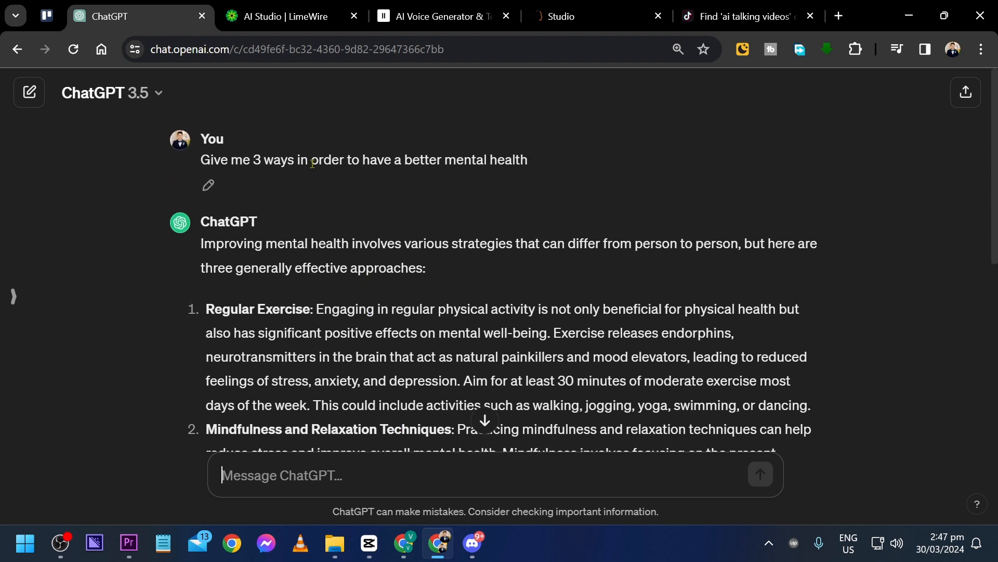
{"action": "scroll", "coordinate": [312, 163], "scroll_direction": "down", "scroll_amount": 7}
{"action": "left_click_drag", "start_coordinate": [624, 378], "coordinate": [392, 322]}
{"action": "left_click", "coordinate": [295, 226]}
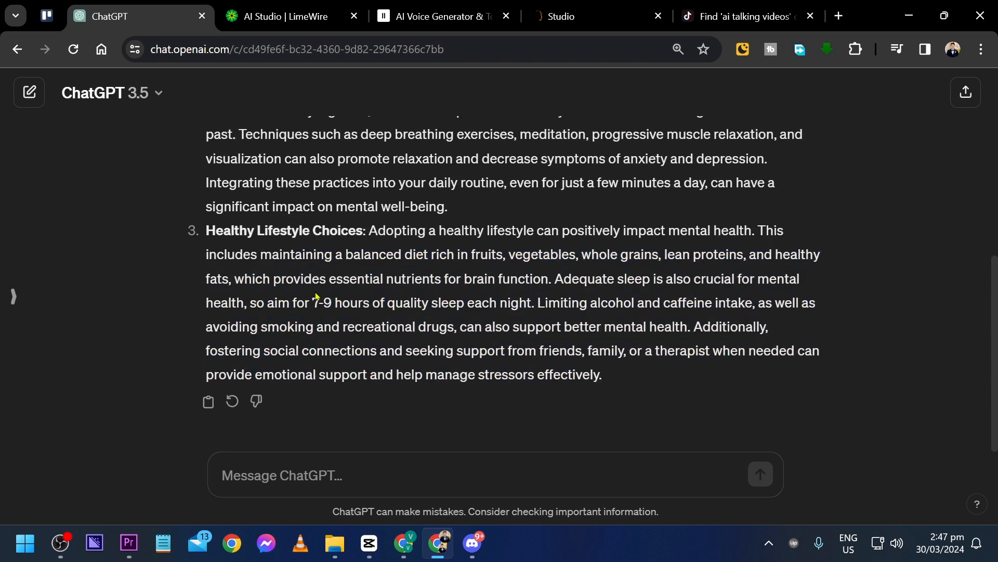
{"action": "type", "text": "c"}
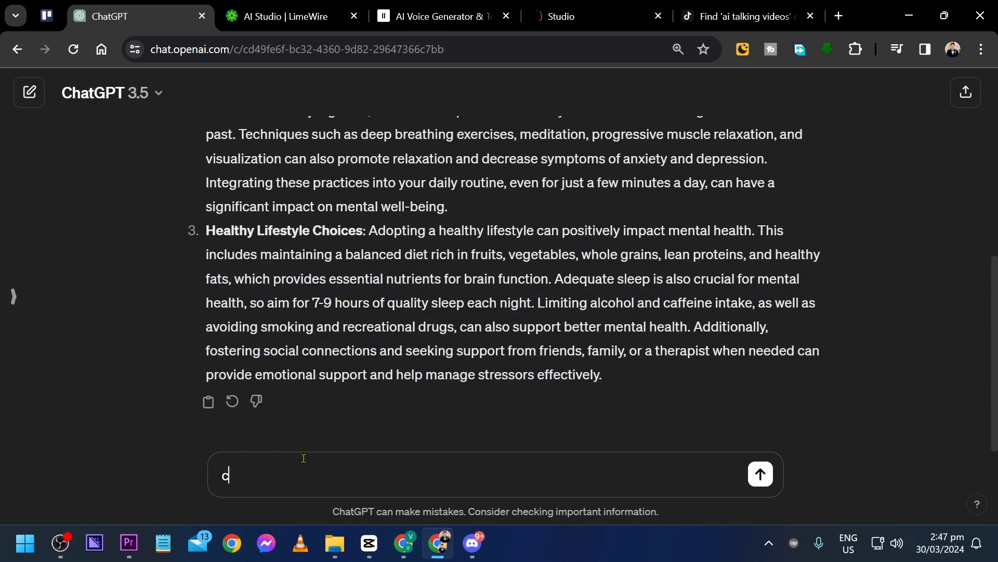
{"action": "type", "text": "an you shorten it a little bit."}
{"action": "key", "text": "Return"}
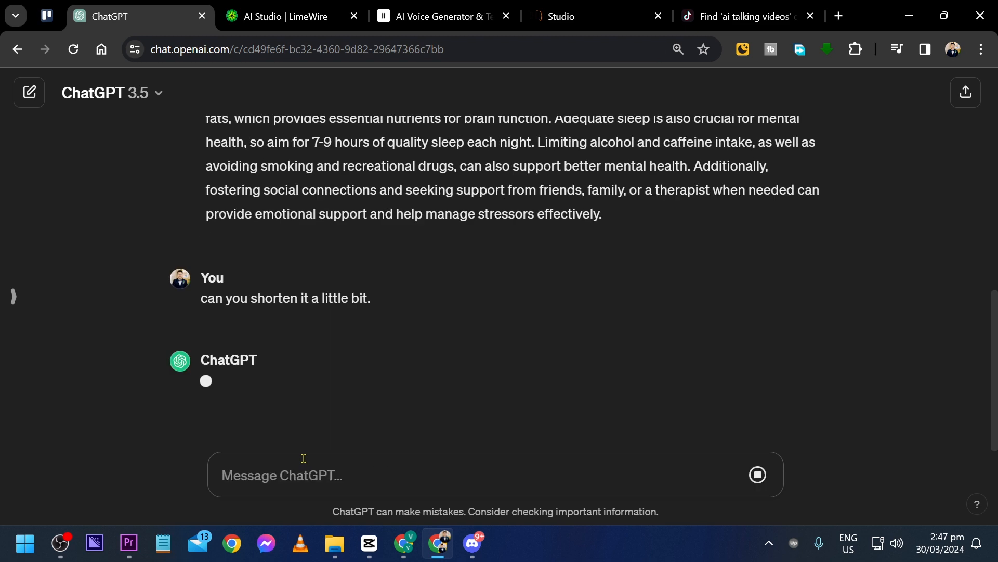
Ask ChatGPT to "make it a little bit longer than this but not longer than the first one."
{"action": "left_click_drag", "start_coordinate": [471, 374], "coordinate": [175, 270]}
{"action": "left_click", "coordinate": [213, 273]}
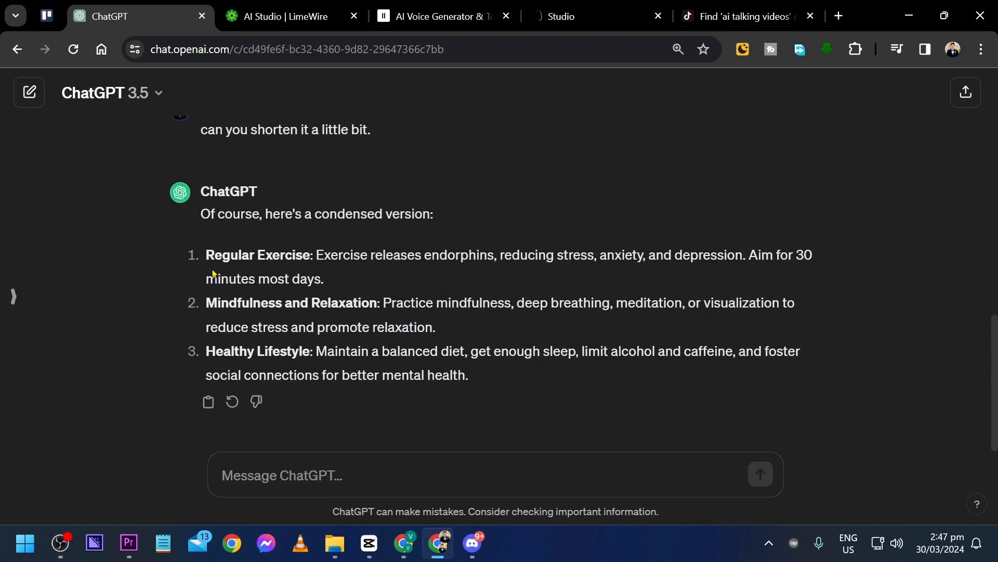
{"action": "left_click", "coordinate": [305, 488]}
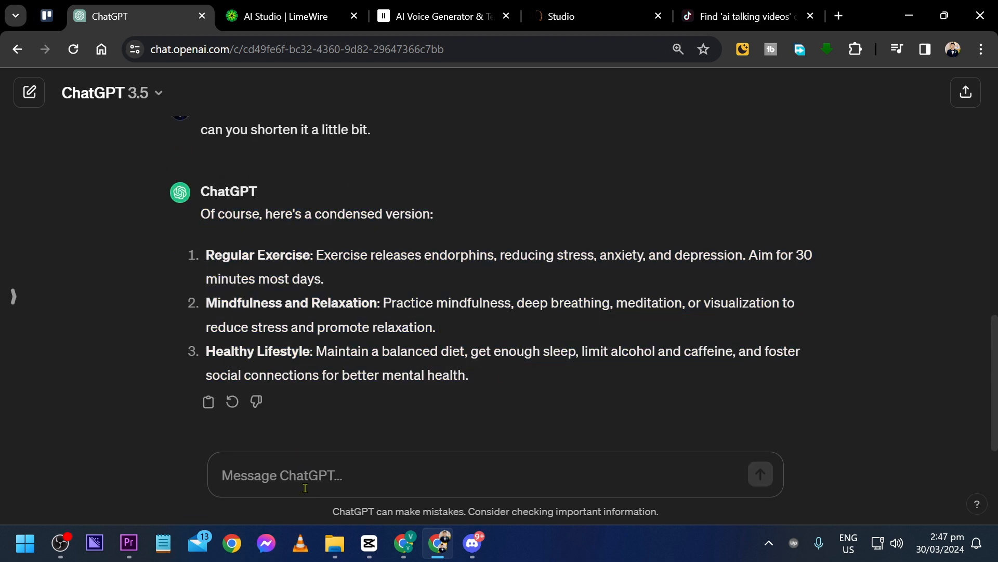
{"action": "type", "text": "make it a little bit longer than this but not longer than the first one."}
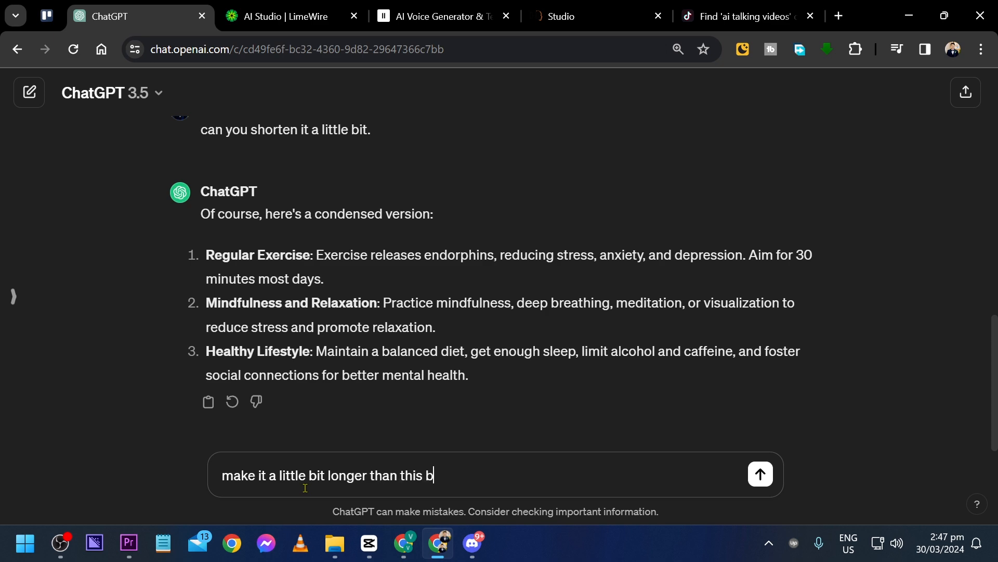
{"action": "key", "text": "Return"}
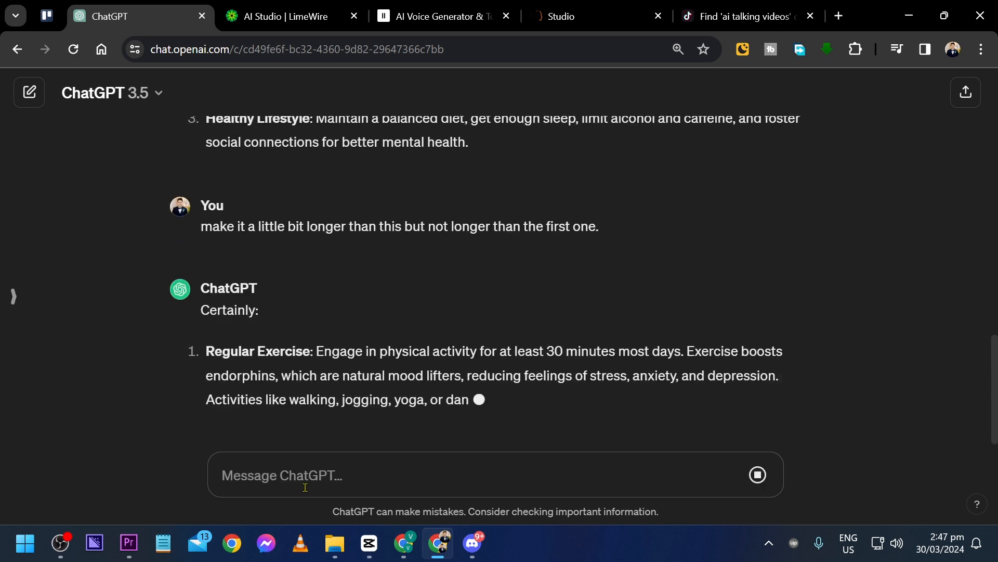
Copy the three numbered points of ChatGPT's latest answer into the open Notepad document, replacing all its existing text
{"action": "scroll", "coordinate": [562, 438], "scroll_direction": "up", "scroll_amount": 3}
{"action": "scroll", "coordinate": [562, 438], "scroll_direction": "down", "scroll_amount": 2}
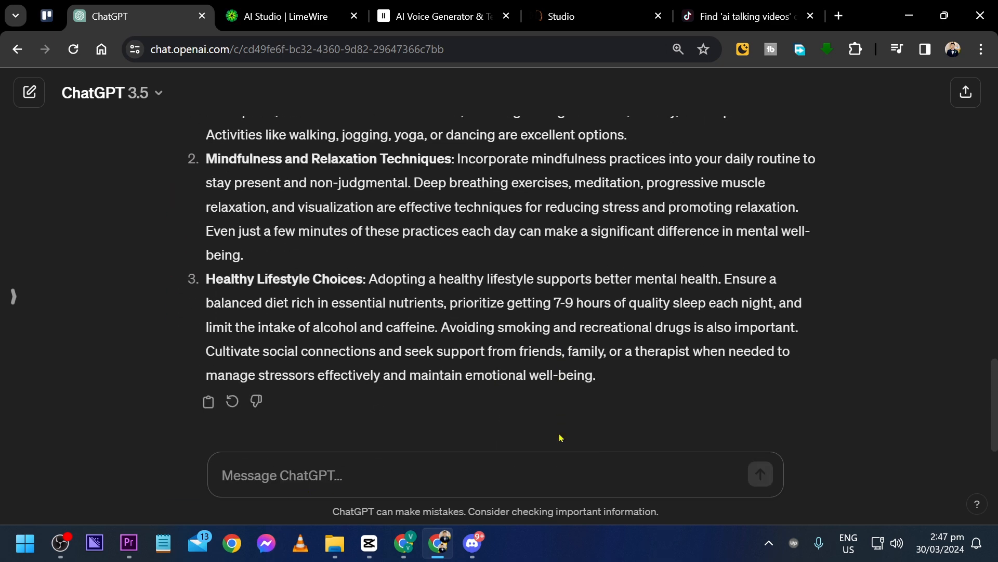
{"action": "left_click_drag", "start_coordinate": [611, 378], "coordinate": [205, 234]}
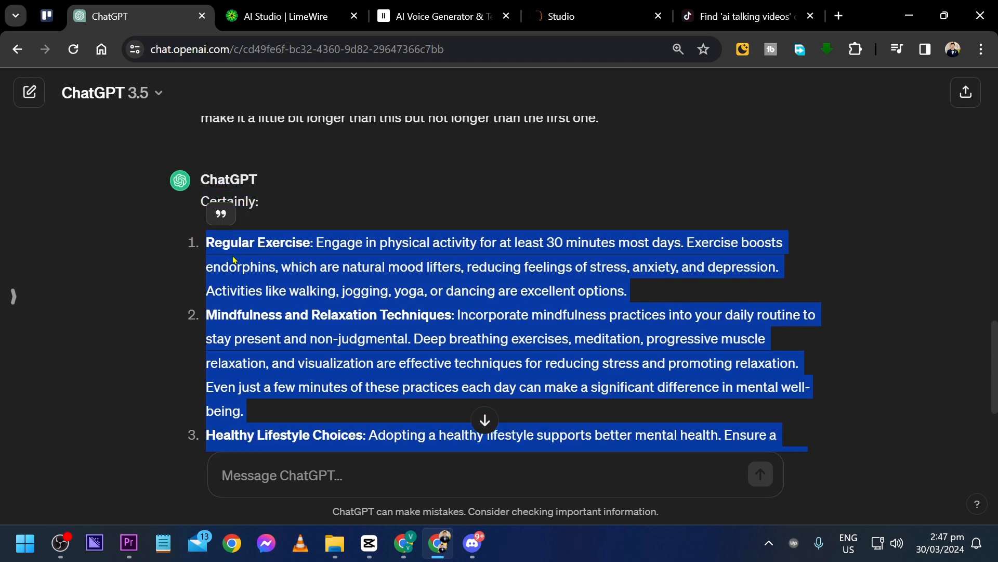
{"action": "left_click", "coordinate": [163, 542]}
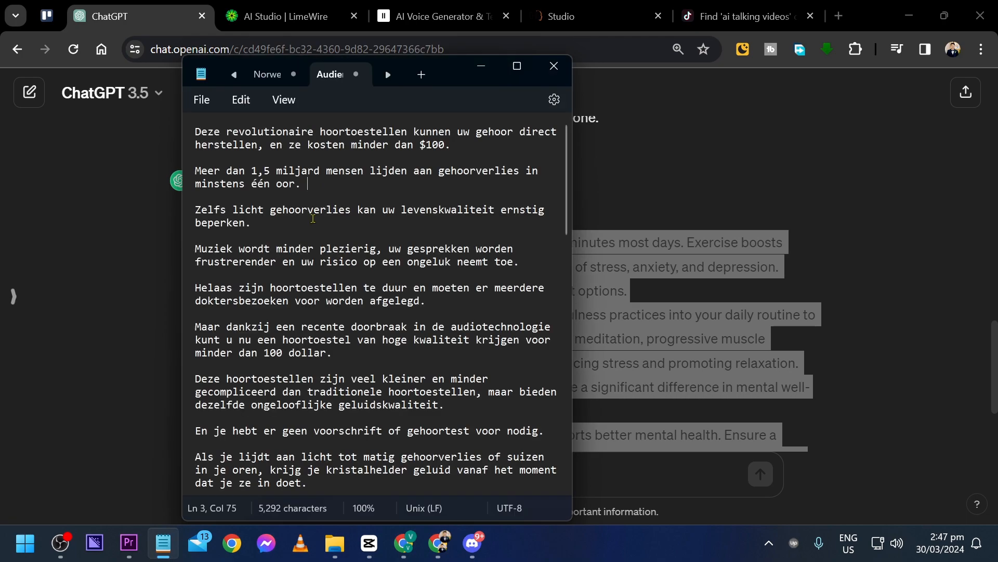
{"action": "key", "text": "ctrl+a"}
{"action": "key", "text": "ctrl+v"}
Copy the introductory sentence of ChatGPT's first answer to the start of the Notepad script, separated from the points by a blank line
{"action": "key", "text": "alt+Tab"}
{"action": "scroll", "coordinate": [361, 306], "scroll_direction": "up", "scroll_amount": 10}
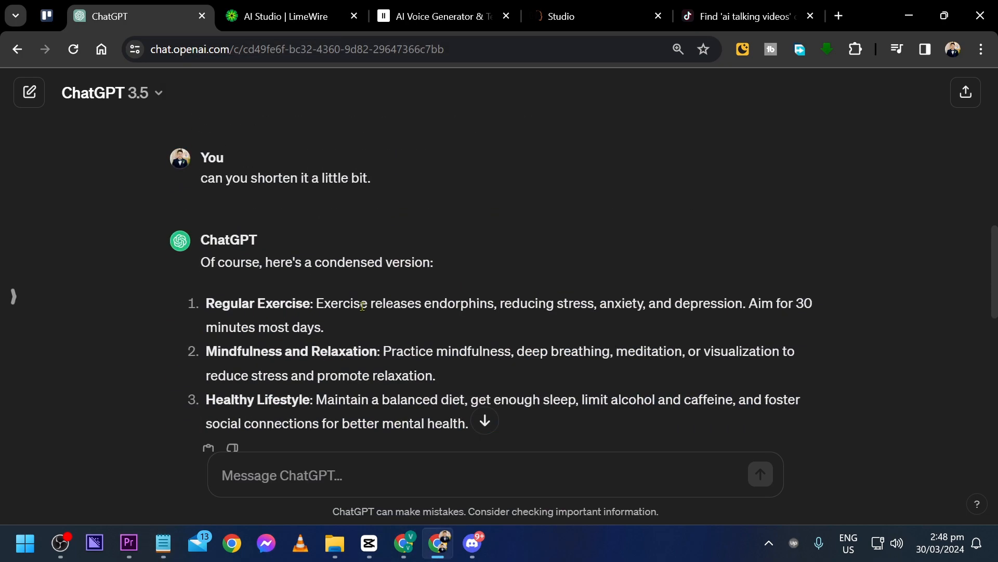
{"action": "scroll", "coordinate": [361, 305], "scroll_direction": "up", "scroll_amount": 8}
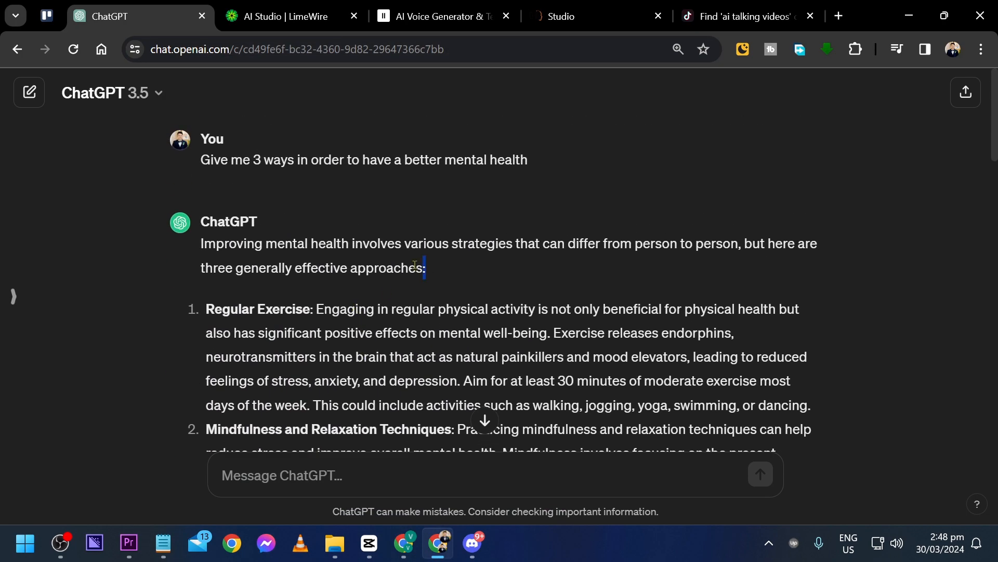
{"action": "left_click_drag", "start_coordinate": [428, 268], "coordinate": [201, 243]}
{"action": "key", "text": "ctrl+c"}
{"action": "key", "text": "alt+Tab"}
{"action": "key", "text": "ctrl+Home"}
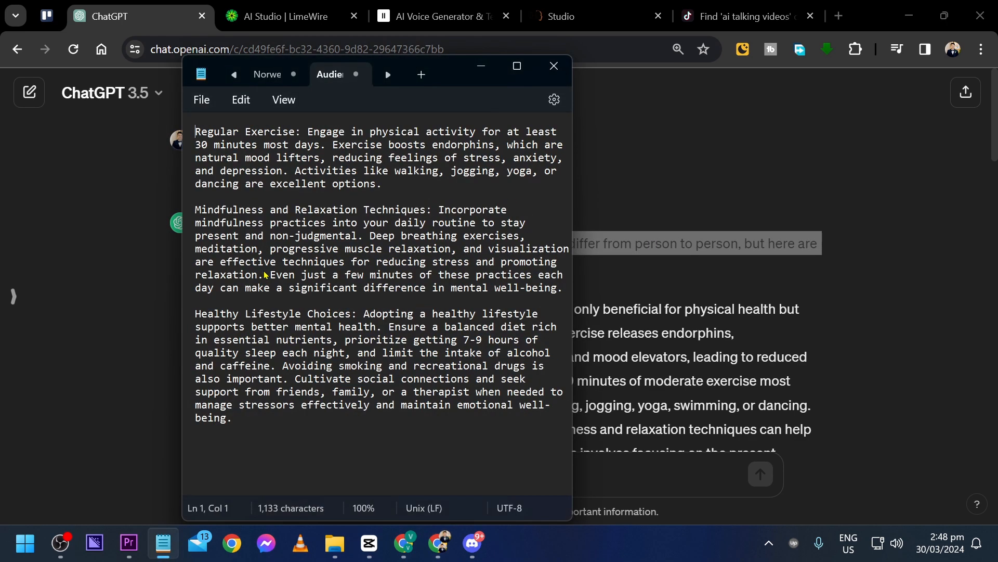
{"action": "key", "text": "ctrl+v"}
{"action": "key", "text": "Return"}
{"action": "key", "text": "ctrl+a"}
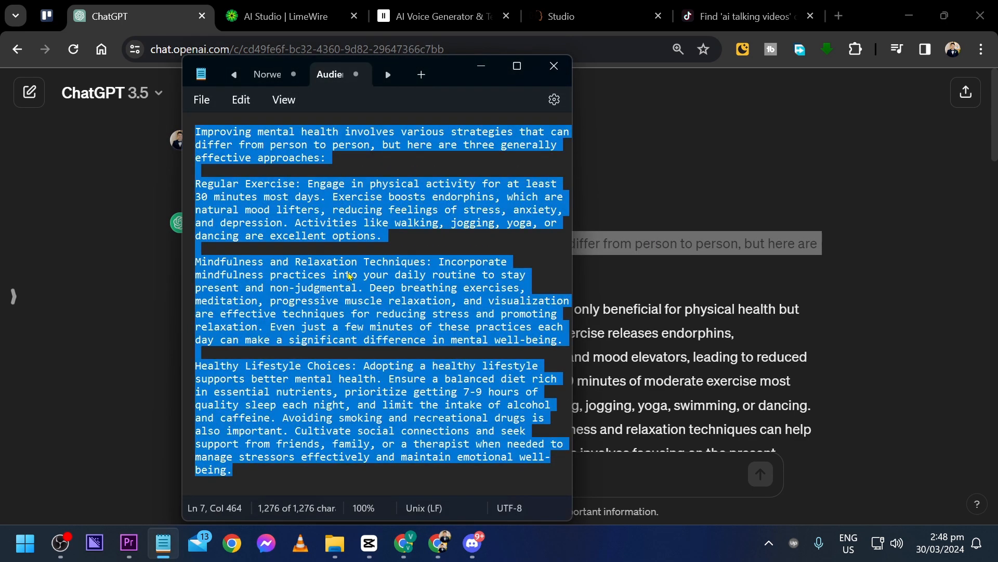
{"action": "left_click", "coordinate": [320, 482]}
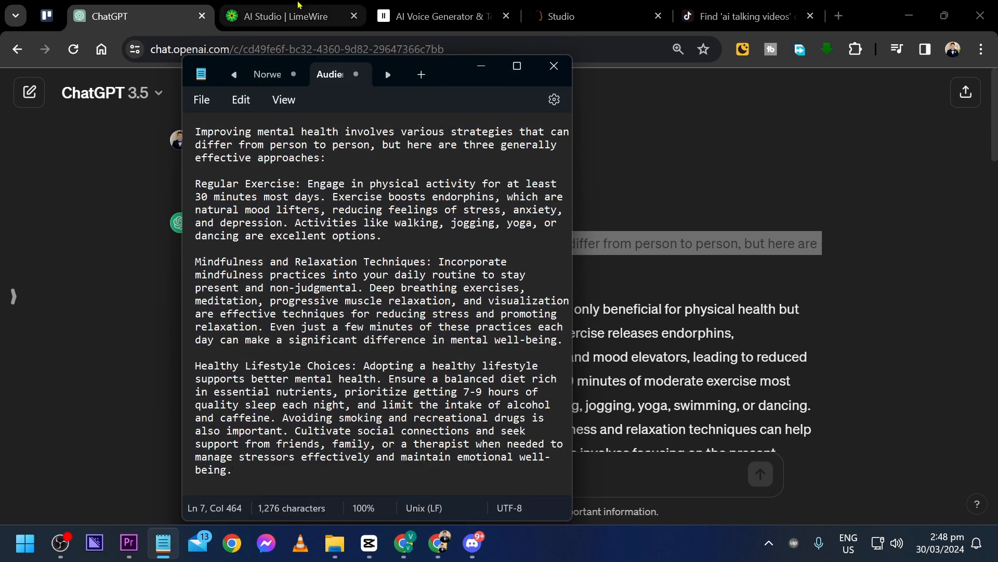
Switch to LimeWire AI Studio and generate an image from the prompt "a picture of a healthy and atheletic man in his early 20s."
{"action": "left_click", "coordinate": [296, 15]}
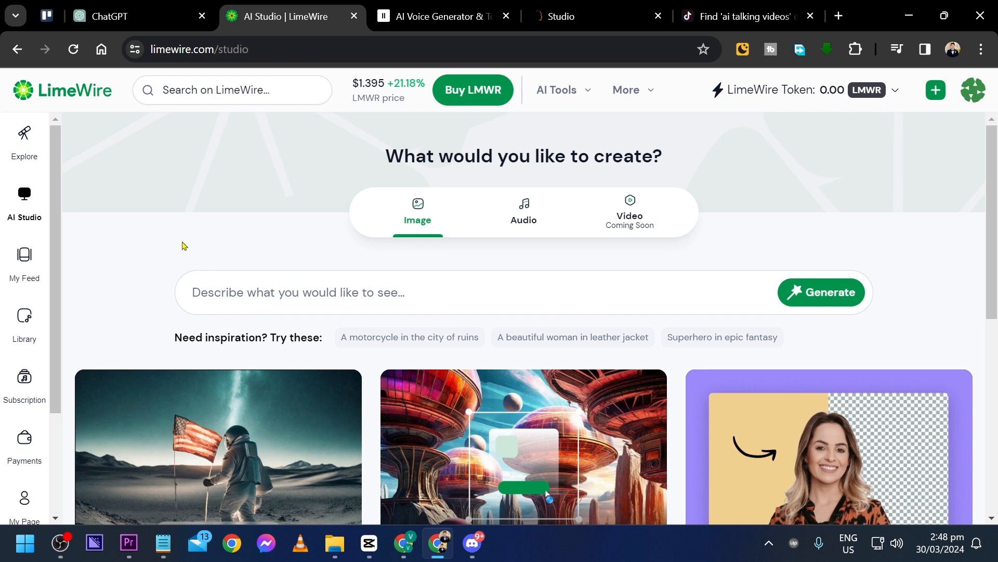
{"action": "left_click", "coordinate": [252, 292]}
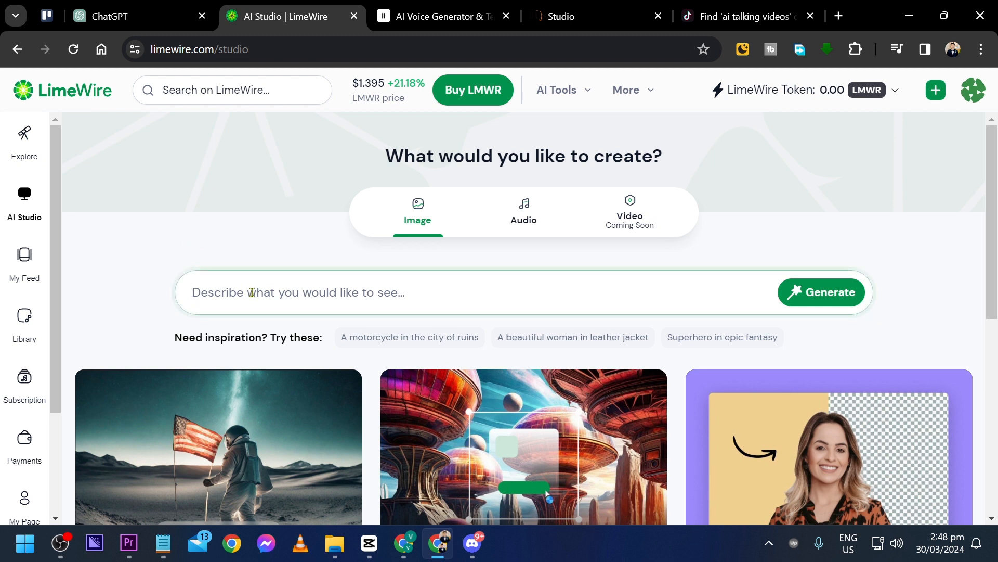
{"action": "type", "text": "a "}
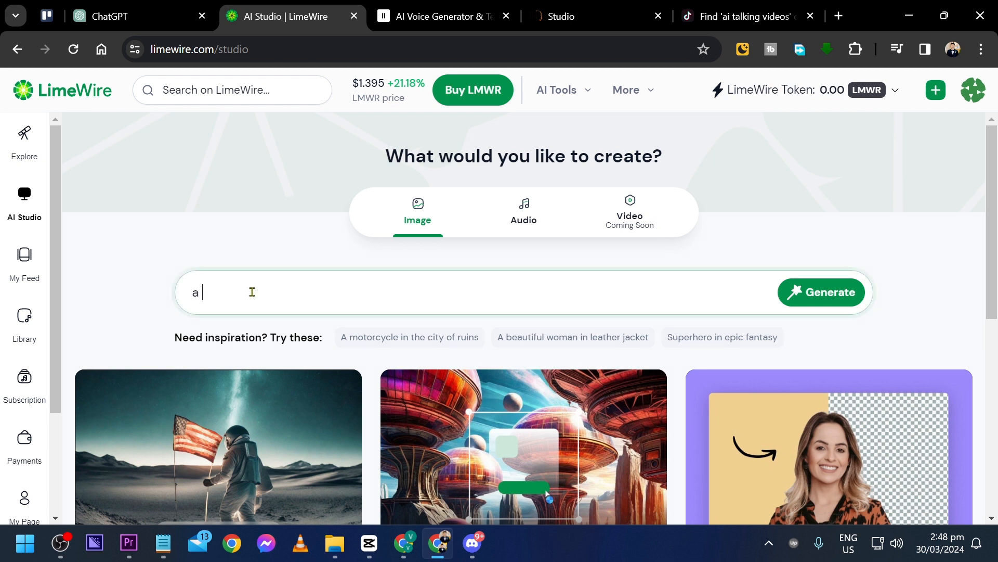
{"action": "type", "text": "picture of a healthy man"}
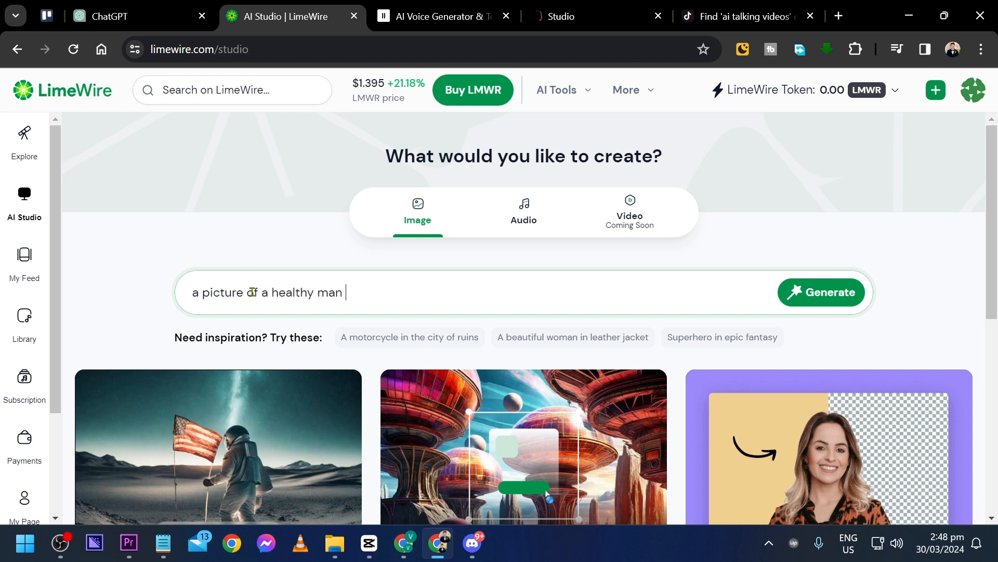
{"action": "key", "text": "ctrl+shift+Left"}
{"action": "type", "text": "and atheletic man in hi"}
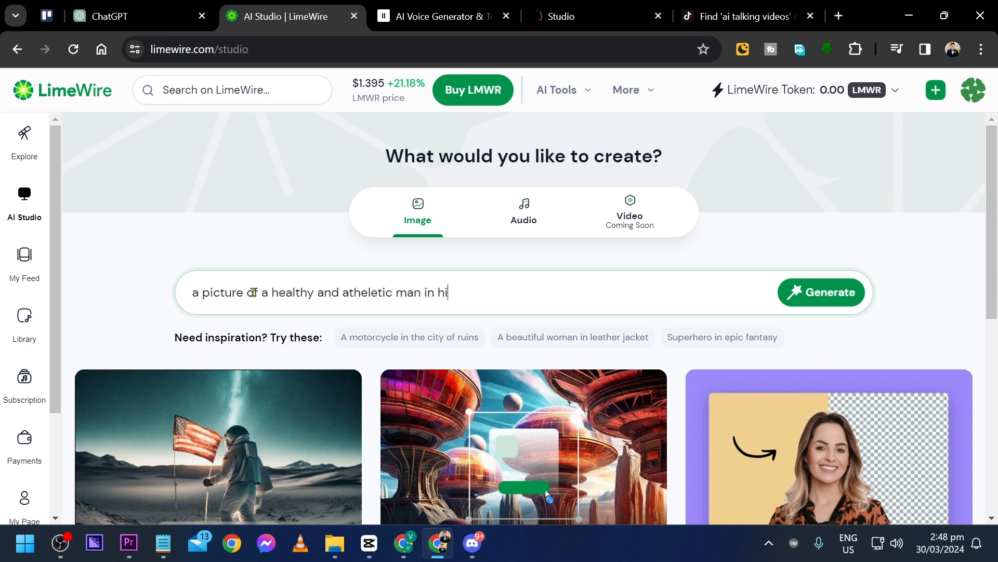
{"action": "type", "text": "s early 20s."}
{"action": "left_click", "coordinate": [790, 293]}
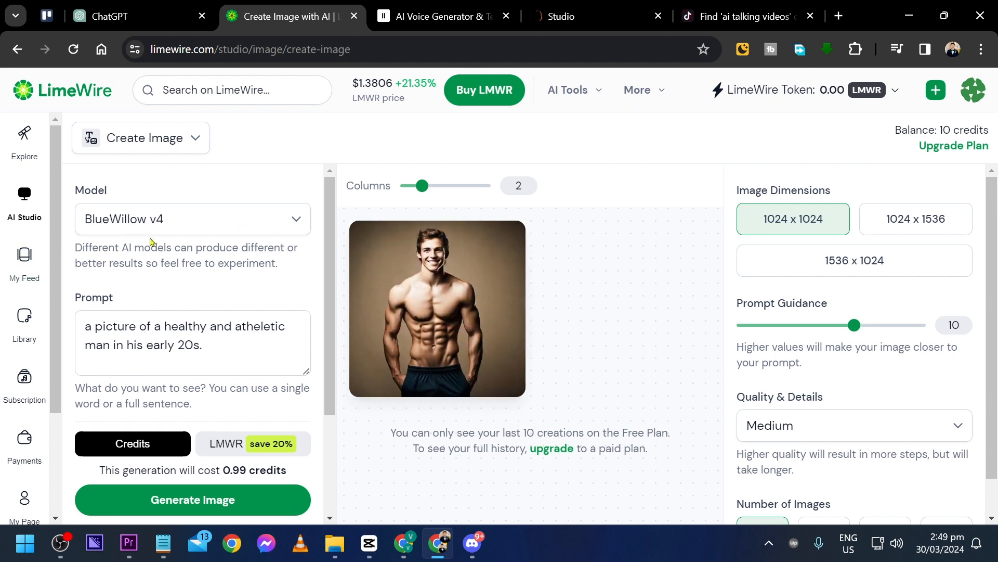
Replace the image prompt with "a portrait of a healthy man in his early 20s." and generate a new image
{"action": "left_click", "coordinate": [230, 348]}
{"action": "key", "text": "ctrl+a"}
{"action": "left_click", "coordinate": [244, 350]}
{"action": "key", "text": "ctrl+a"}
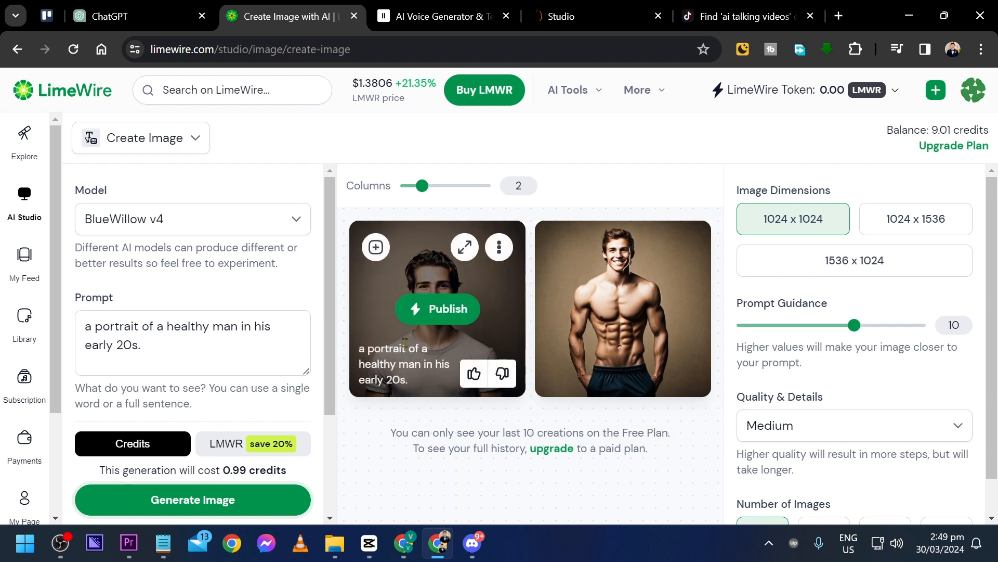
Enlarge the generated portrait of the man in the T-shirt and save it to the computer
{"action": "left_click", "coordinate": [465, 247]}
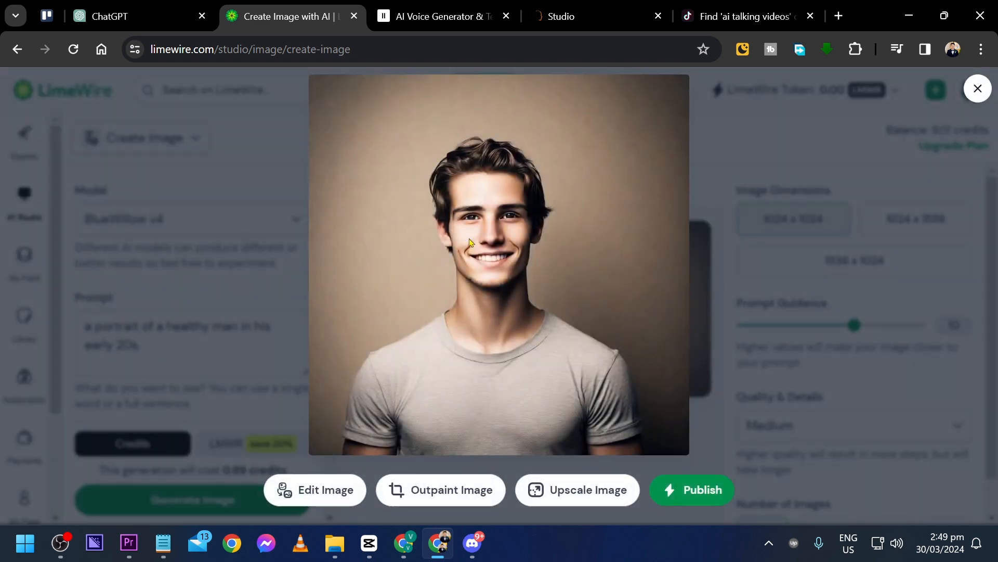
{"action": "right_click", "coordinate": [481, 291]}
{"action": "left_click", "coordinate": [547, 137]}
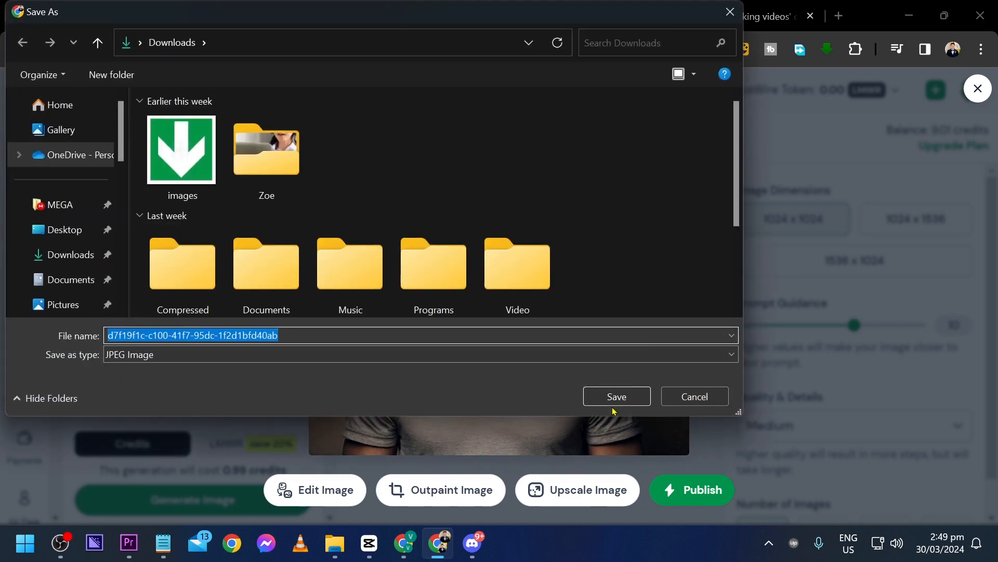
{"action": "left_click", "coordinate": [613, 403]}
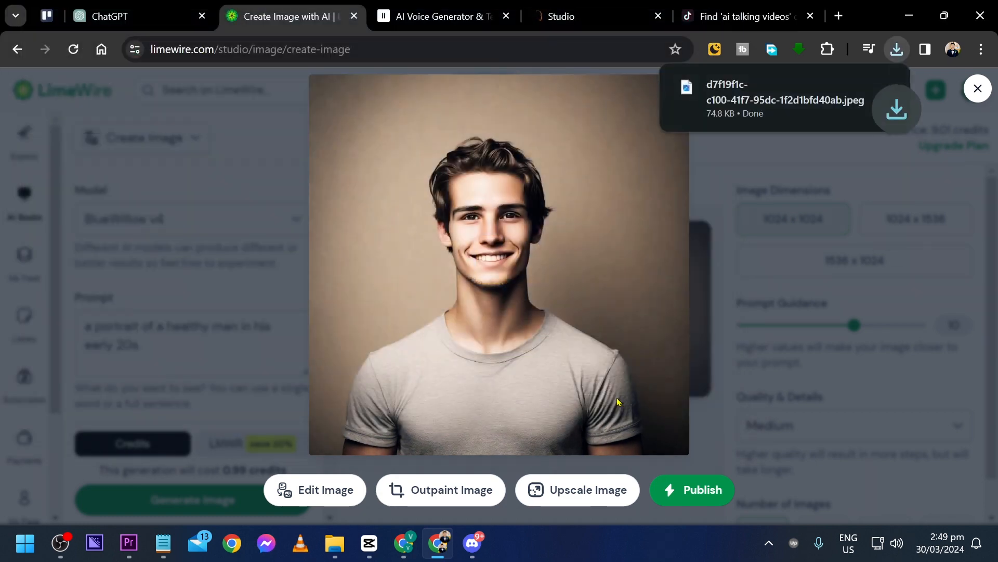
Copy the whole mental health script from Notepad and switch to the ElevenLabs Speech Synthesis page
{"action": "left_click", "coordinate": [432, 15]}
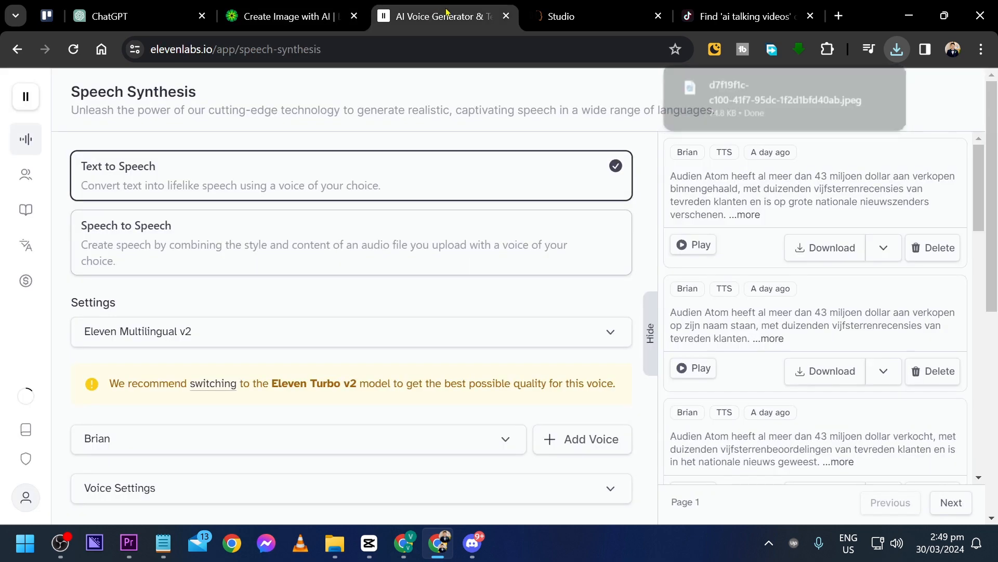
{"action": "left_click", "coordinate": [138, 16]}
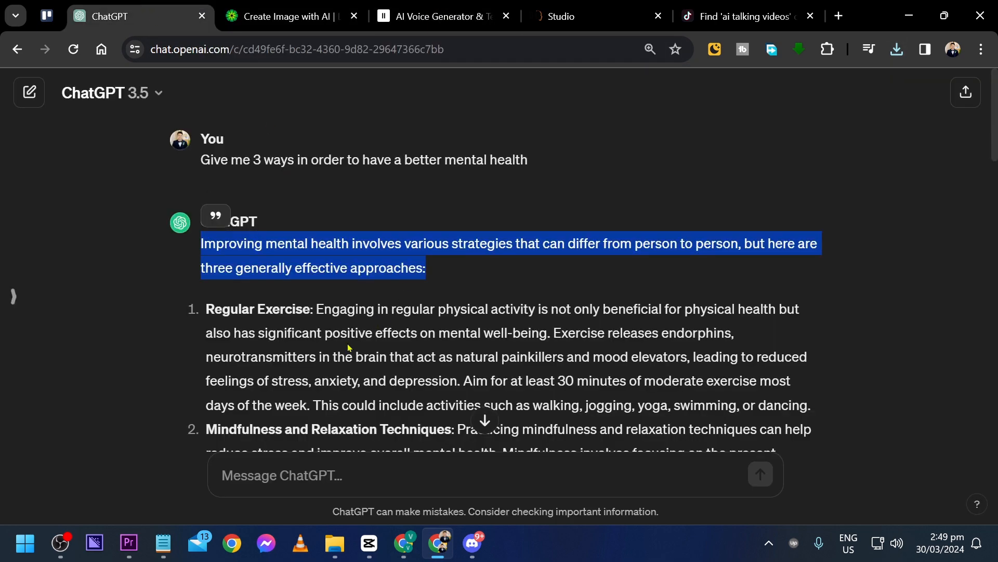
{"action": "left_click", "coordinate": [438, 10]}
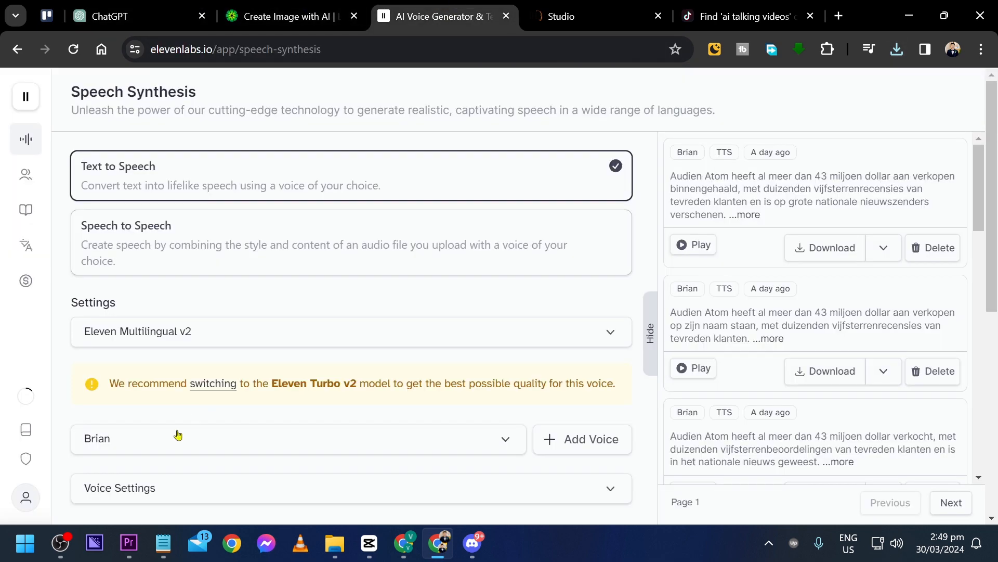
{"action": "left_click", "coordinate": [163, 543]}
{"action": "key", "text": "ctrl+a"}
{"action": "key", "text": "alt+Tab"}
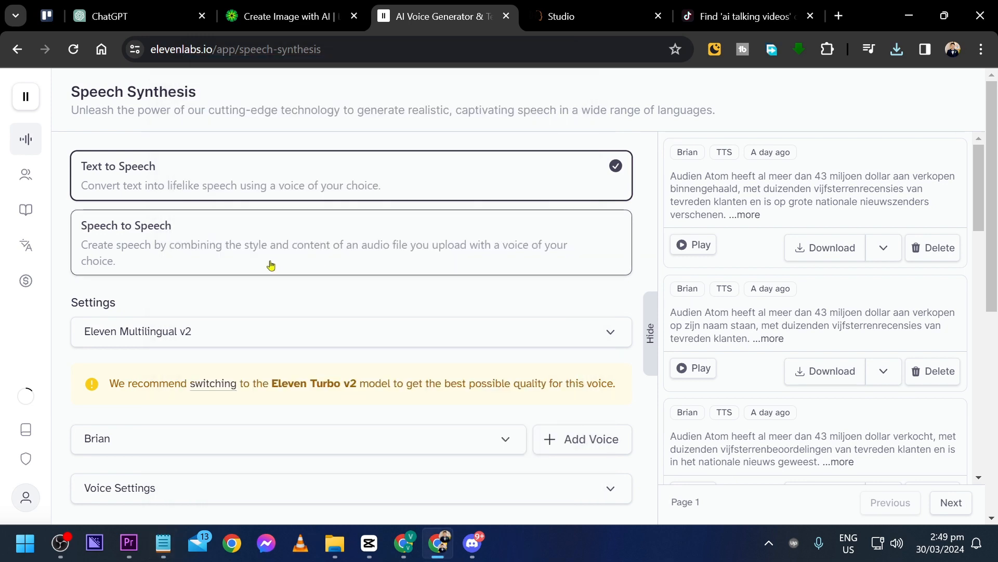
Preview the premade voices Antoni and Charlie and choose Charlie as the text-to-speech voice
{"action": "scroll", "coordinate": [270, 264], "scroll_direction": "down", "scroll_amount": 1}
{"action": "scroll", "coordinate": [270, 264], "scroll_direction": "up", "scroll_amount": 1}
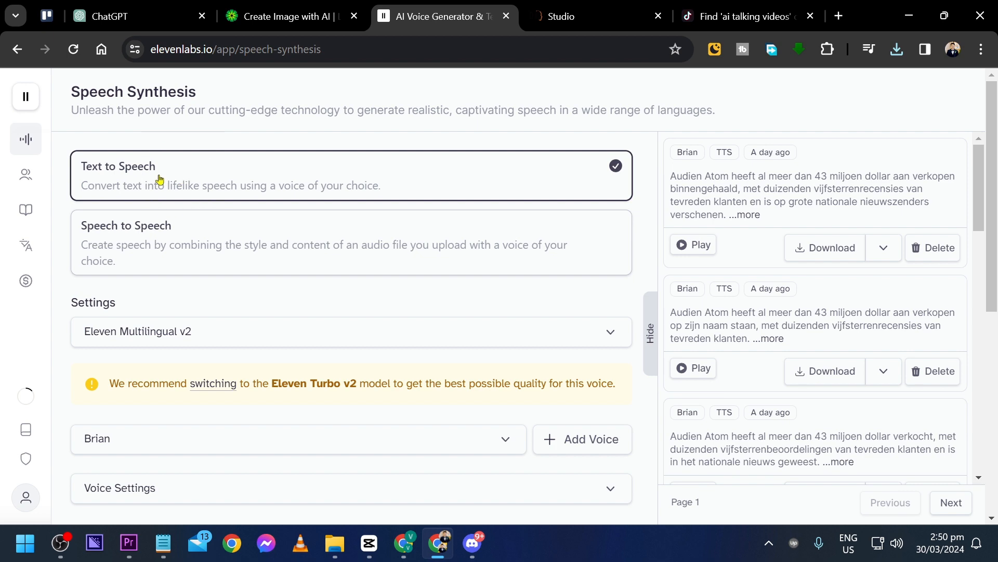
{"action": "scroll", "coordinate": [159, 180], "scroll_direction": "down", "scroll_amount": 6}
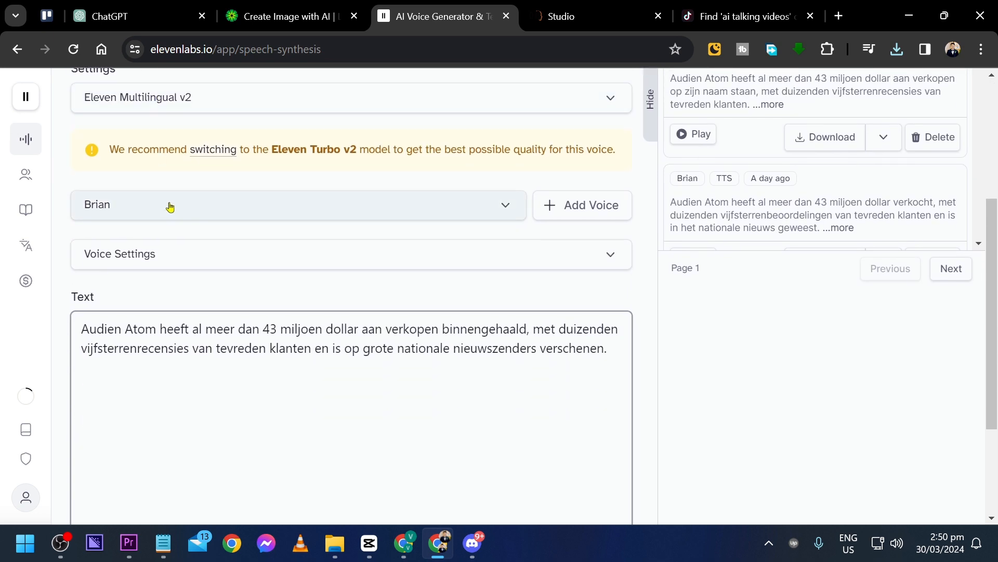
{"action": "left_click", "coordinate": [161, 134]}
{"action": "scroll", "coordinate": [172, 267], "scroll_direction": "down", "scroll_amount": 4}
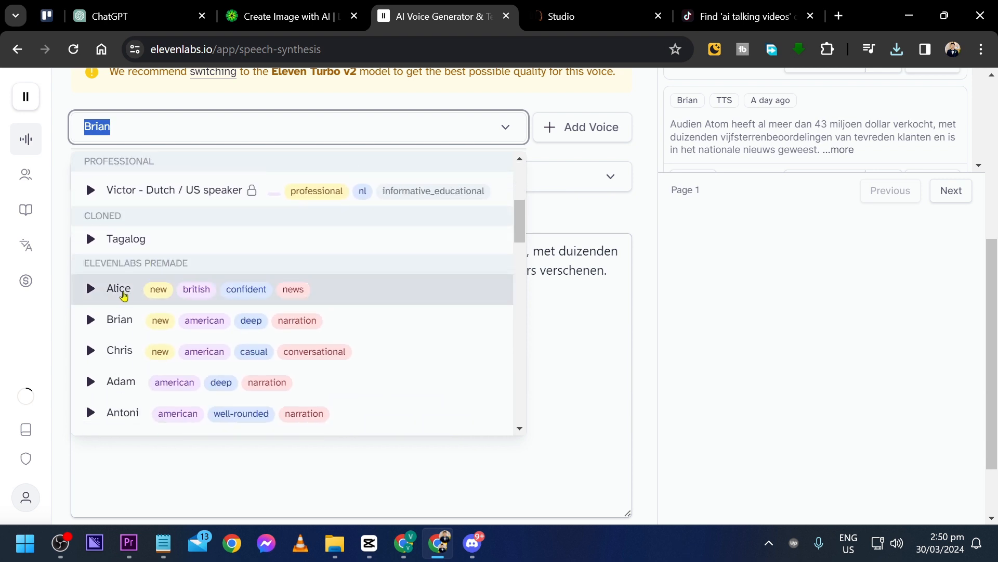
{"action": "scroll", "coordinate": [120, 295], "scroll_direction": "down", "scroll_amount": 2}
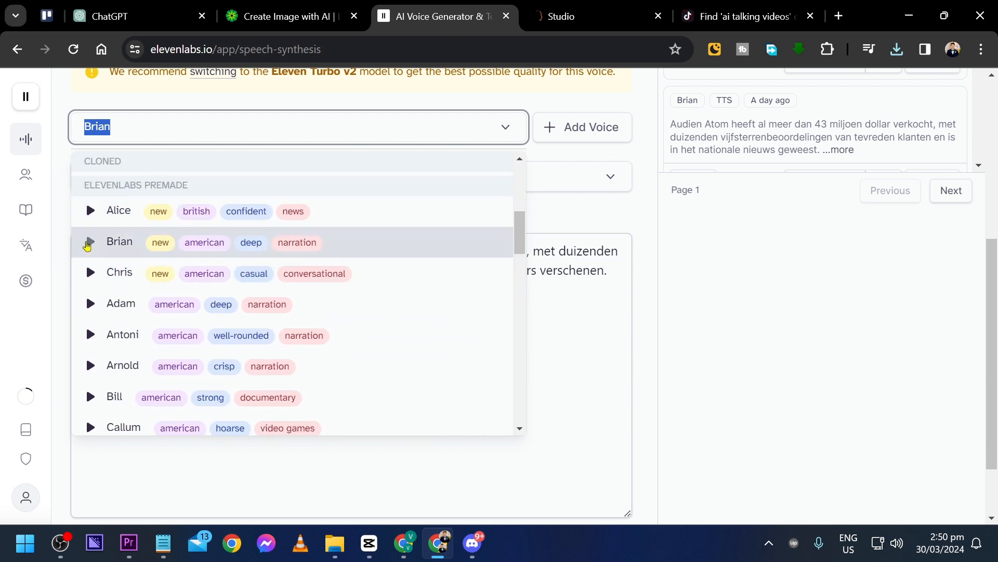
{"action": "scroll", "coordinate": [90, 255], "scroll_direction": "down", "scroll_amount": 2}
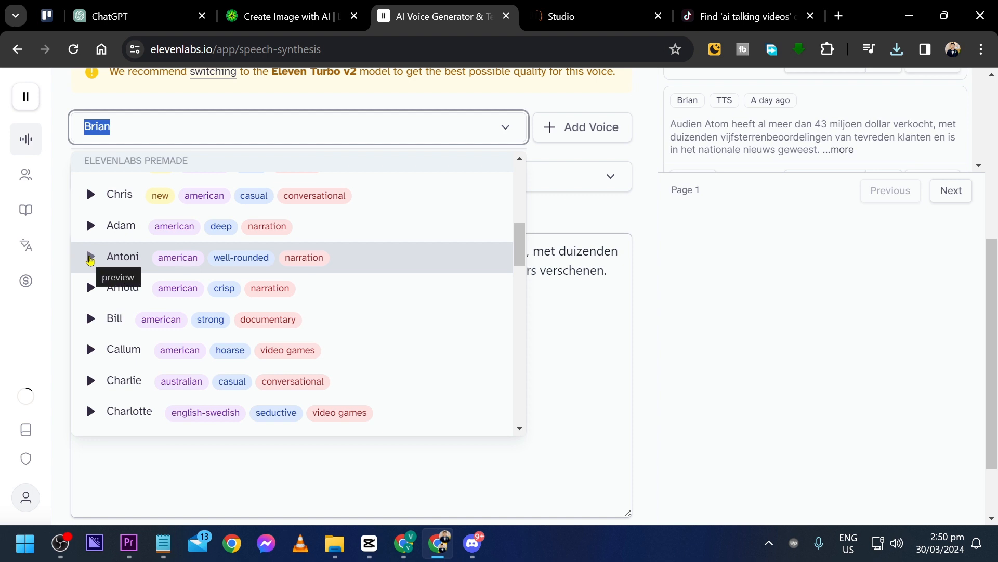
{"action": "left_click", "coordinate": [89, 259]}
{"action": "scroll", "coordinate": [91, 291], "scroll_direction": "down", "scroll_amount": 2}
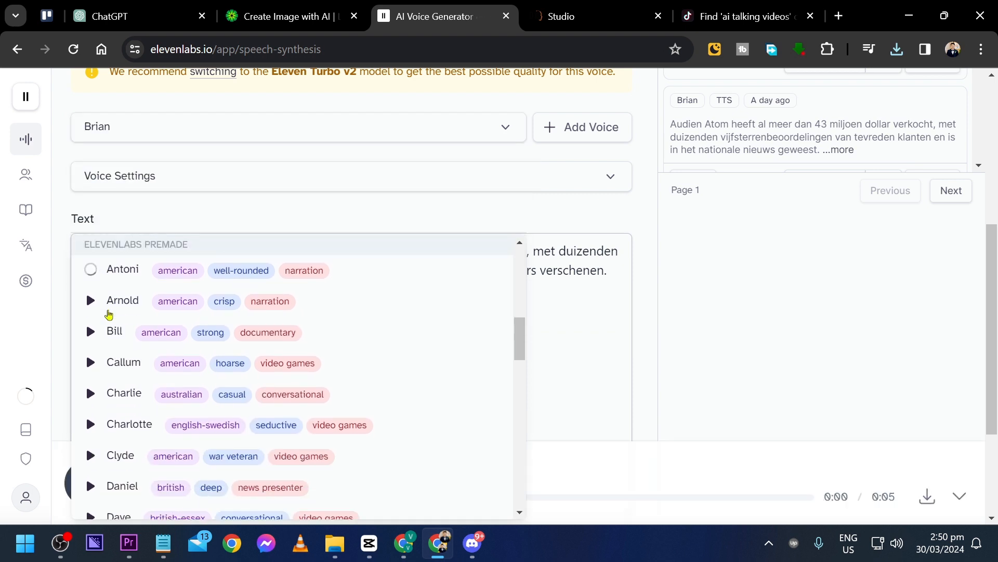
{"action": "scroll", "coordinate": [177, 185], "scroll_direction": "down", "scroll_amount": 3}
{"action": "left_click", "coordinate": [92, 224]}
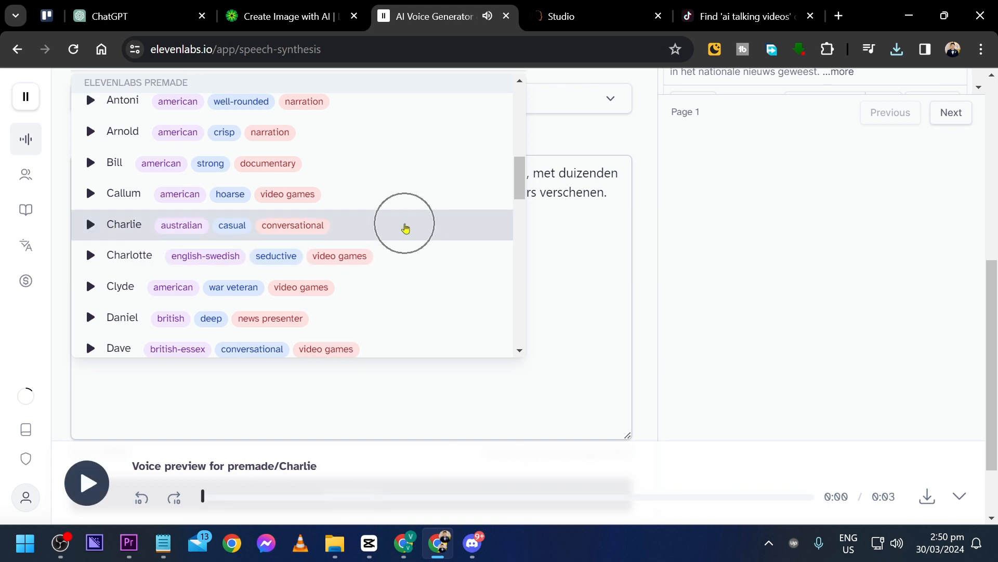
{"action": "left_click", "coordinate": [406, 228]}
Replace the Dutch sample text for the speech with the copied mental health script
{"action": "scroll", "coordinate": [280, 345], "scroll_direction": "down", "scroll_amount": 4}
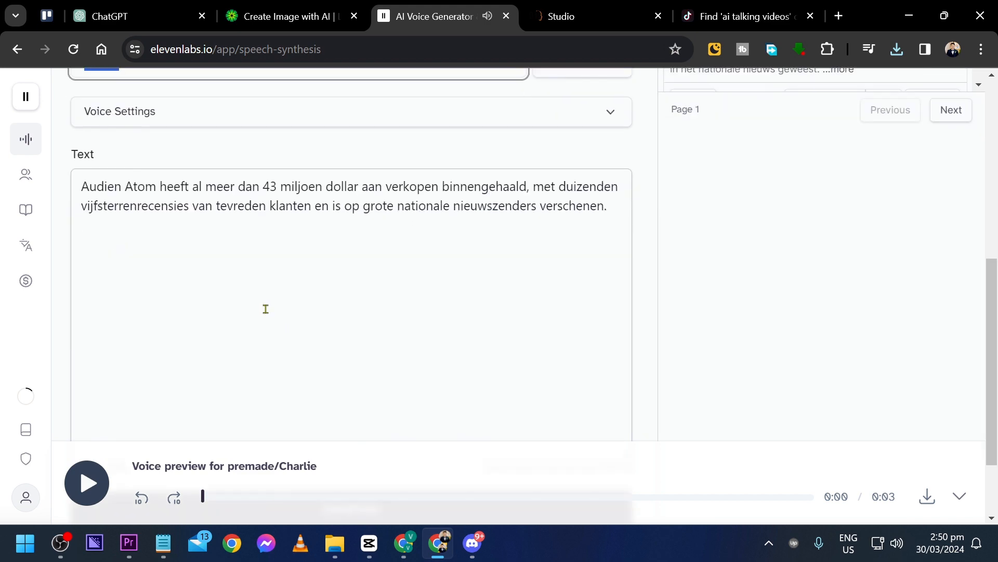
{"action": "left_click", "coordinate": [265, 309]}
{"action": "key", "text": "ctrl+a"}
{"action": "key", "text": "ctrl+v"}
{"action": "scroll", "coordinate": [280, 292], "scroll_direction": "up", "scroll_amount": 3}
{"action": "scroll", "coordinate": [192, 124], "scroll_direction": "down", "scroll_amount": 5}
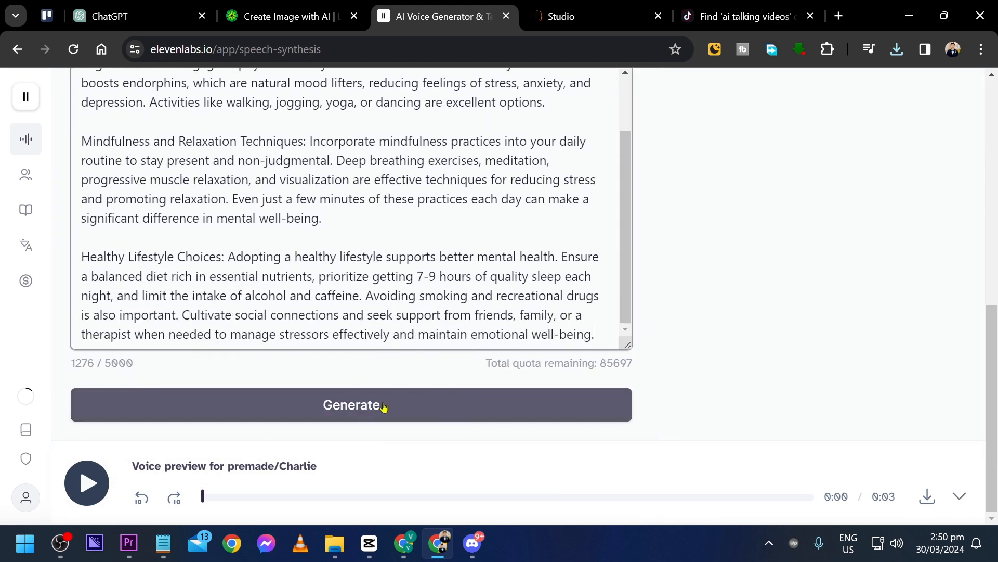
Generate the voice-over from the script and download the resulting audio file
{"action": "left_click", "coordinate": [383, 406]}
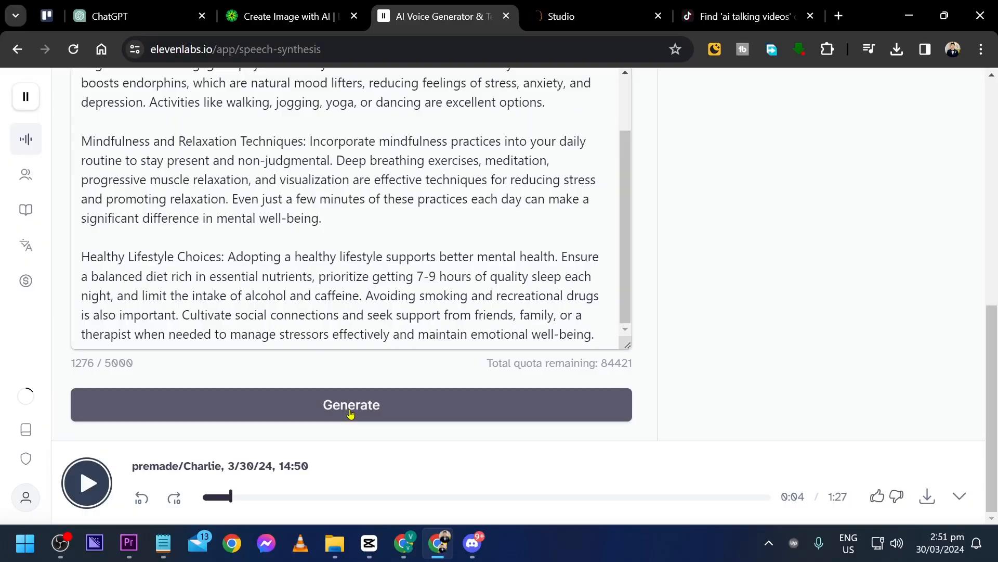
{"action": "left_click", "coordinate": [927, 497]}
{"action": "left_click", "coordinate": [615, 406]}
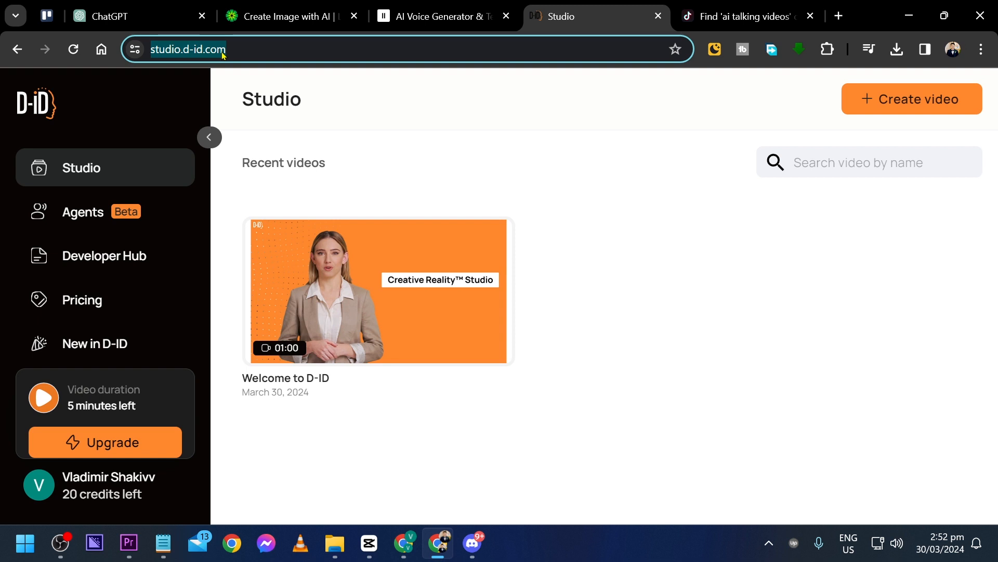
Start a new video in D-ID Studio and add the downloaded portrait of the man as its presenter
{"action": "left_click", "coordinate": [878, 102]}
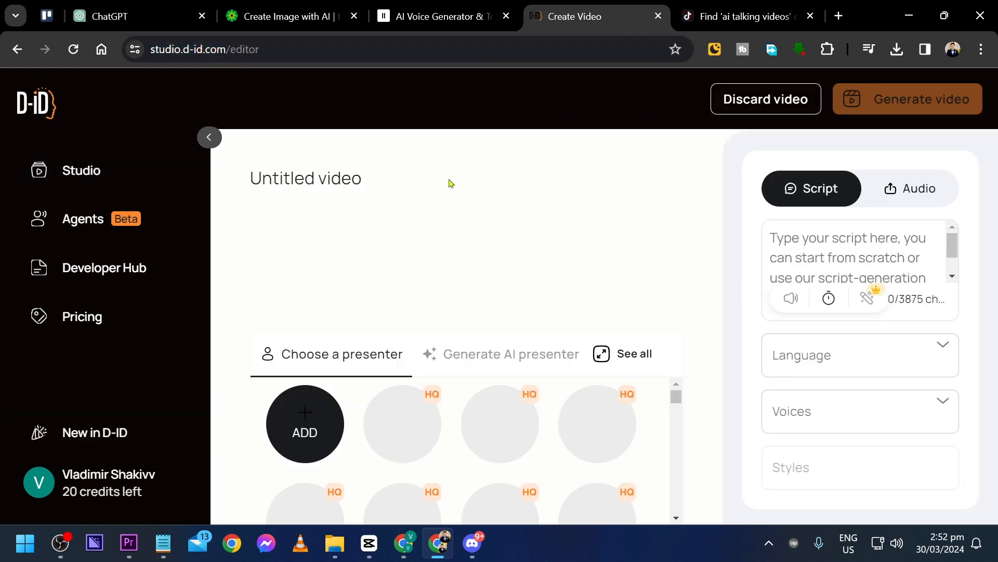
{"action": "left_click", "coordinate": [305, 419]}
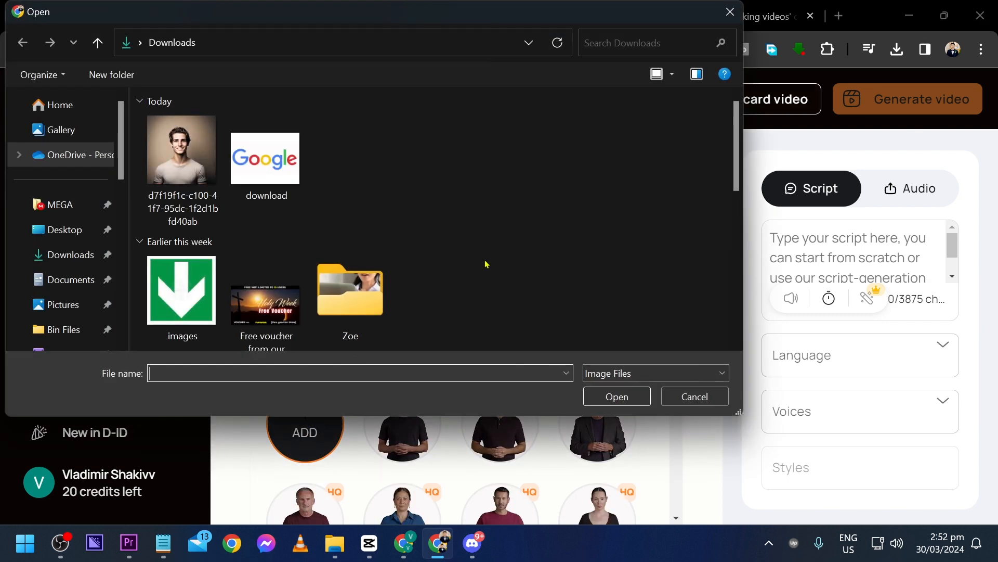
{"action": "double_click", "coordinate": [191, 149]}
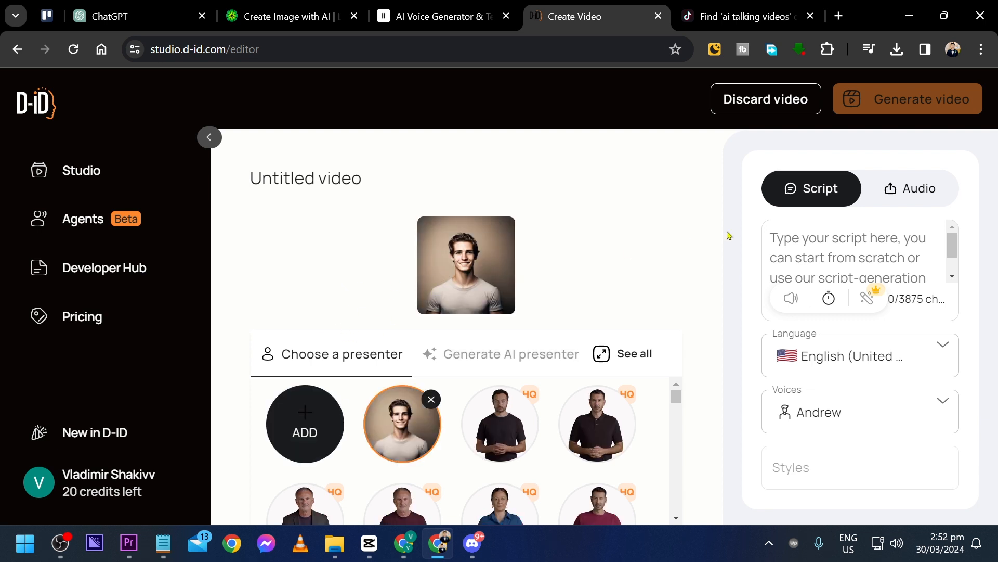
Switch the presenter's speech source to uploaded audio and upload the downloaded ElevenLabs MP3
{"action": "left_click", "coordinate": [917, 193]}
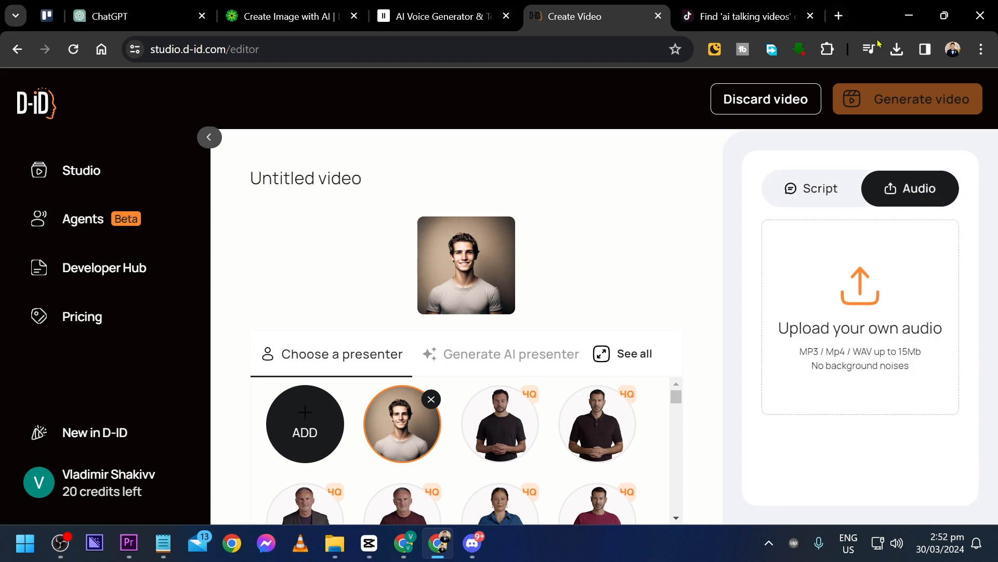
{"action": "left_click", "coordinate": [897, 50]}
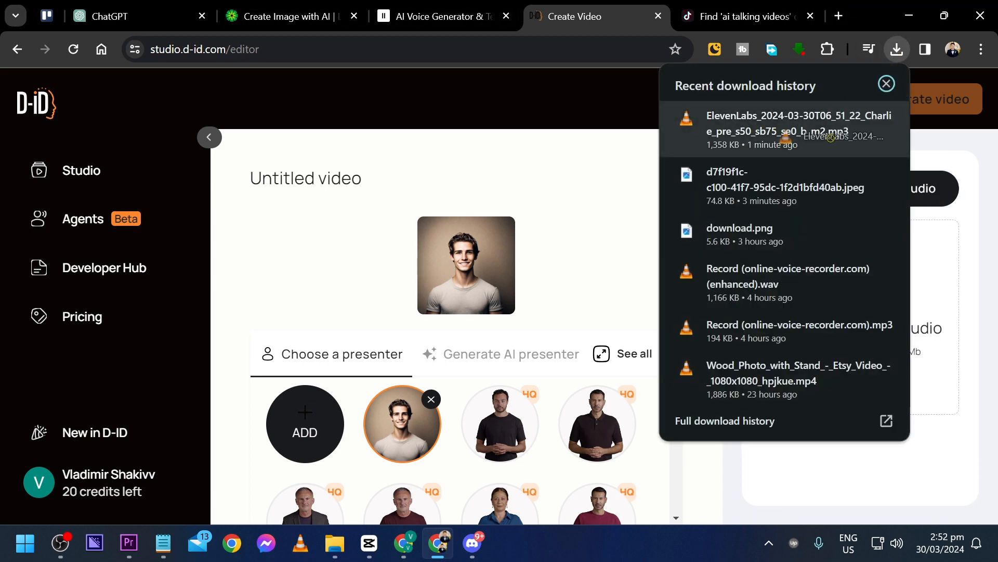
{"action": "left_click_drag", "start_coordinate": [780, 130], "coordinate": [926, 292]}
{"action": "left_click", "coordinate": [465, 196]}
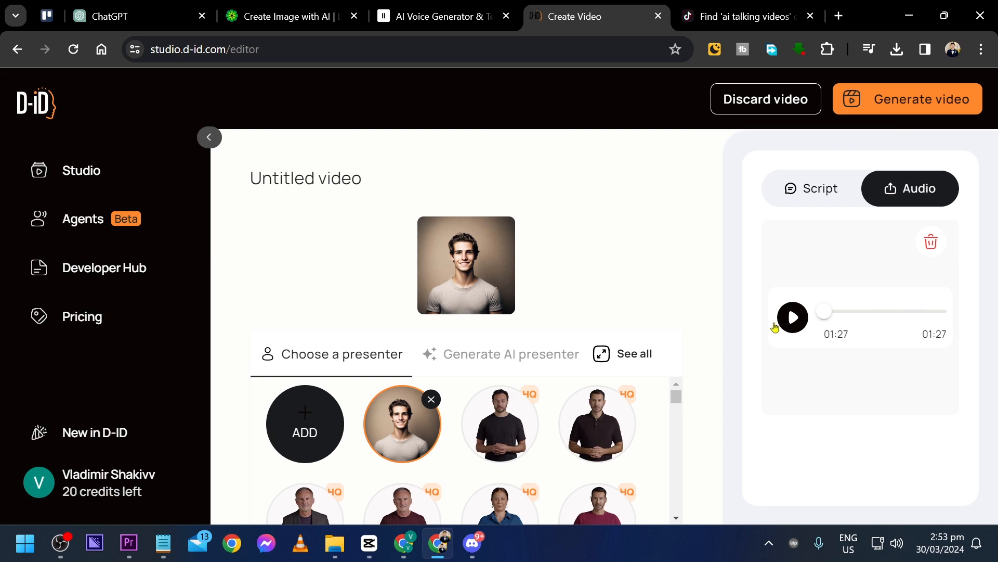
Generate the talking avatar video from the portrait and uploaded audio, accepting the credit cost
{"action": "left_click", "coordinate": [905, 106]}
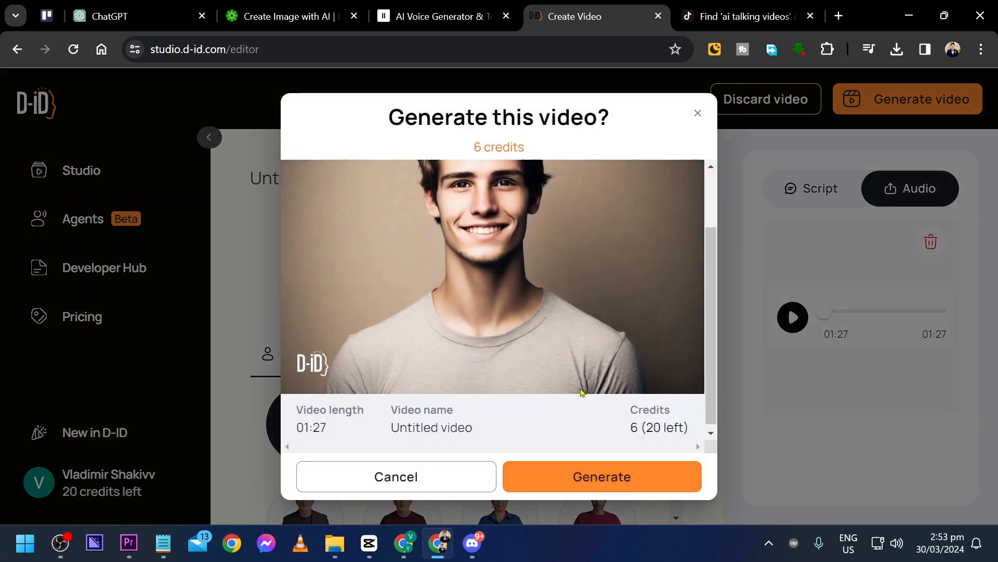
{"action": "left_click", "coordinate": [587, 477]}
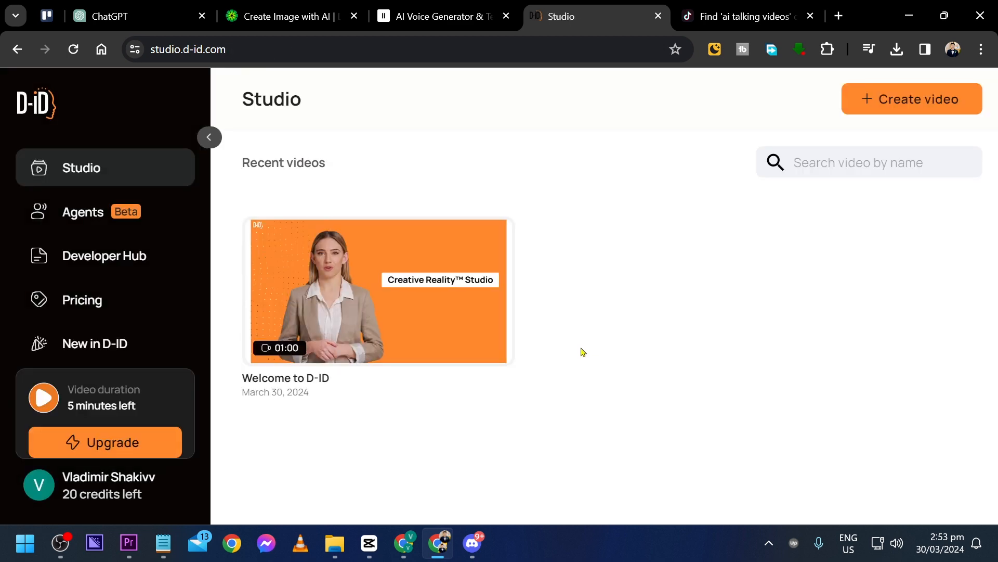
{"action": "left_click", "coordinate": [318, 483]}
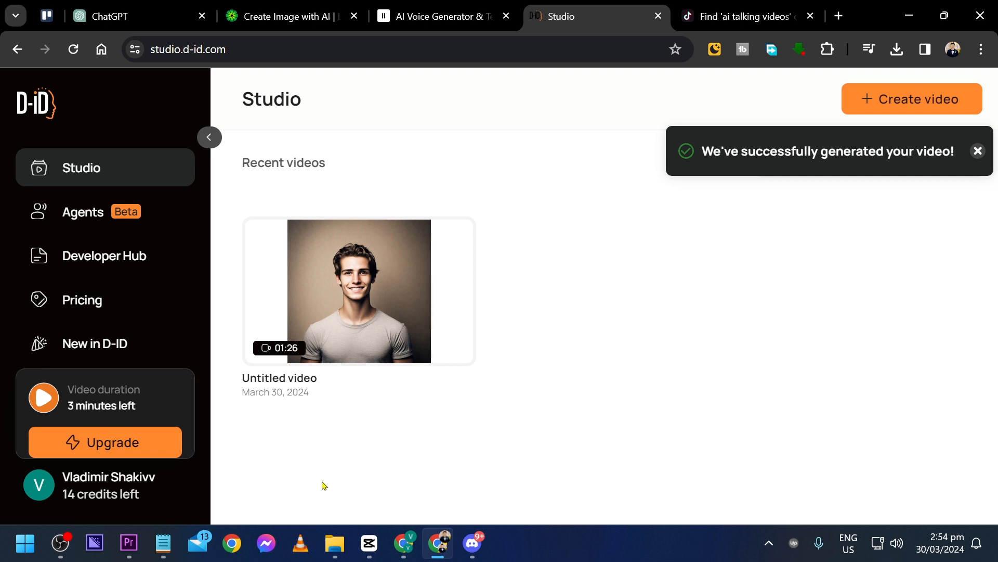
Play the beginning of the generated avatar video to check it, then close the preview
{"action": "mouse_move", "coordinate": [346, 329]}
{"action": "left_click", "coordinate": [360, 284]}
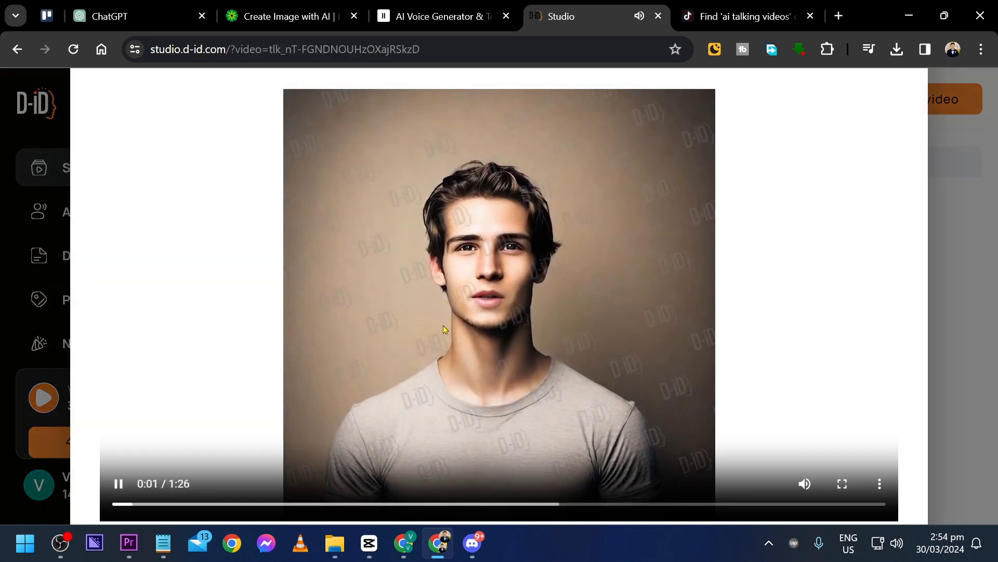
{"action": "left_click", "coordinate": [518, 336]}
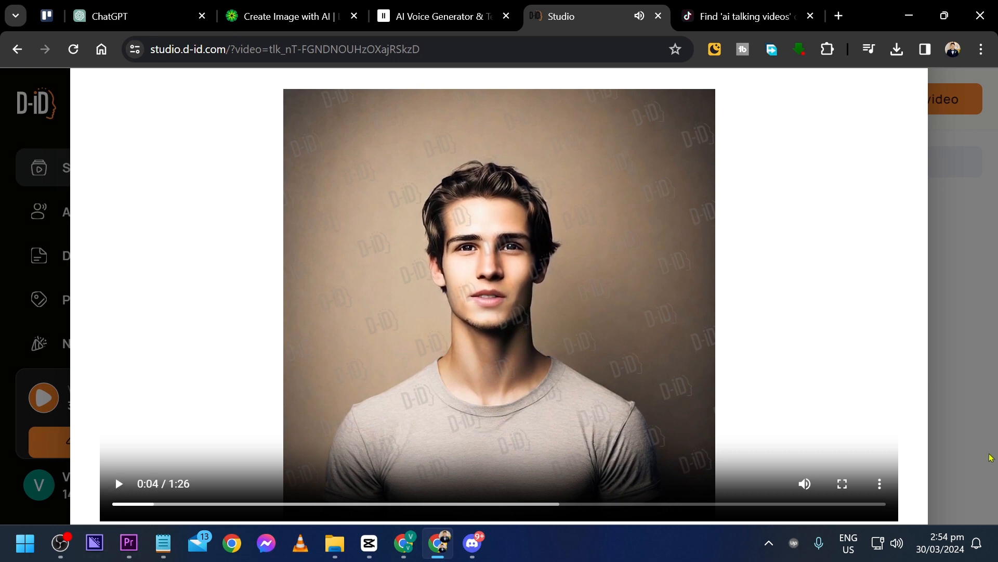
{"action": "left_click", "coordinate": [879, 484]}
{"action": "left_click", "coordinate": [954, 338]}
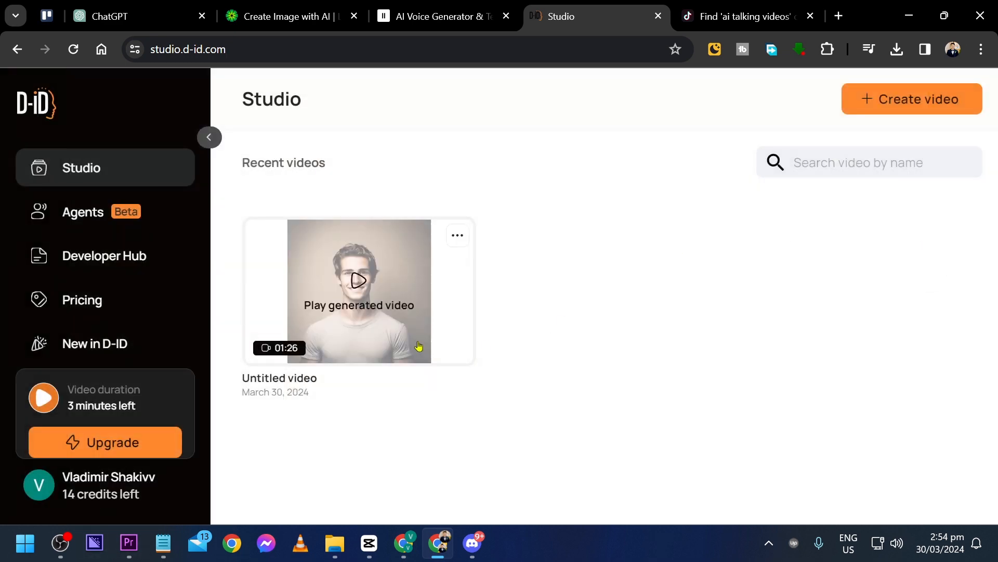
Download the generated avatar video from the Studio's recent videos to the computer
{"action": "left_click", "coordinate": [458, 242]}
{"action": "left_click", "coordinate": [540, 414]}
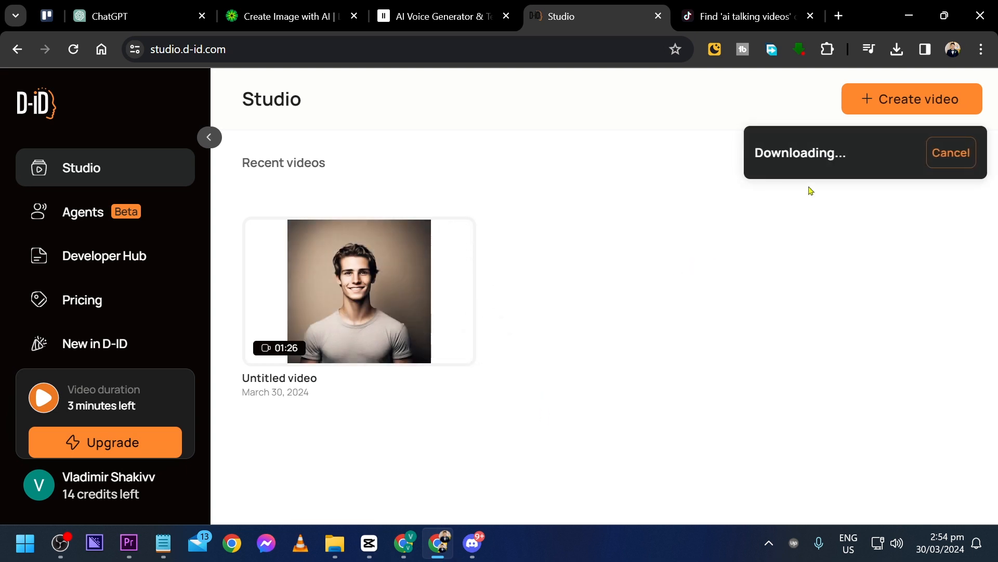
{"action": "key", "text": "Return"}
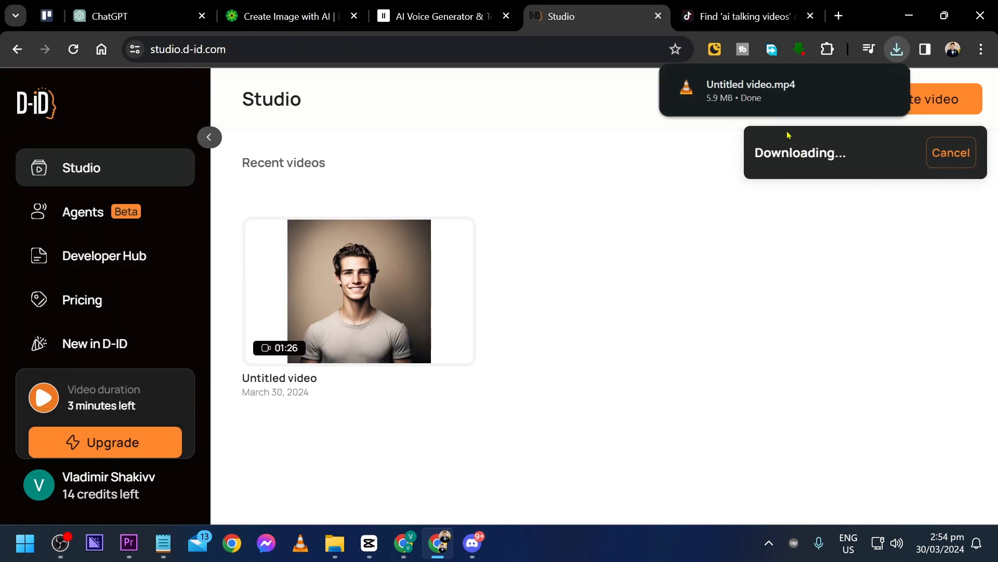
Open the downloaded Untitled video.mp4 in VLC media player, pause it and close the player
{"action": "left_click", "coordinate": [731, 93]}
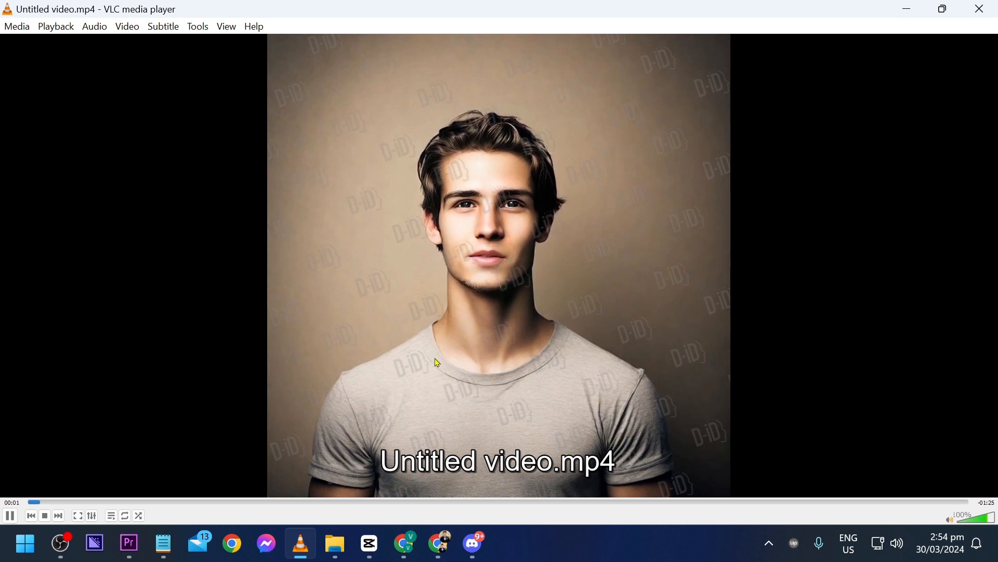
{"action": "key", "text": "space"}
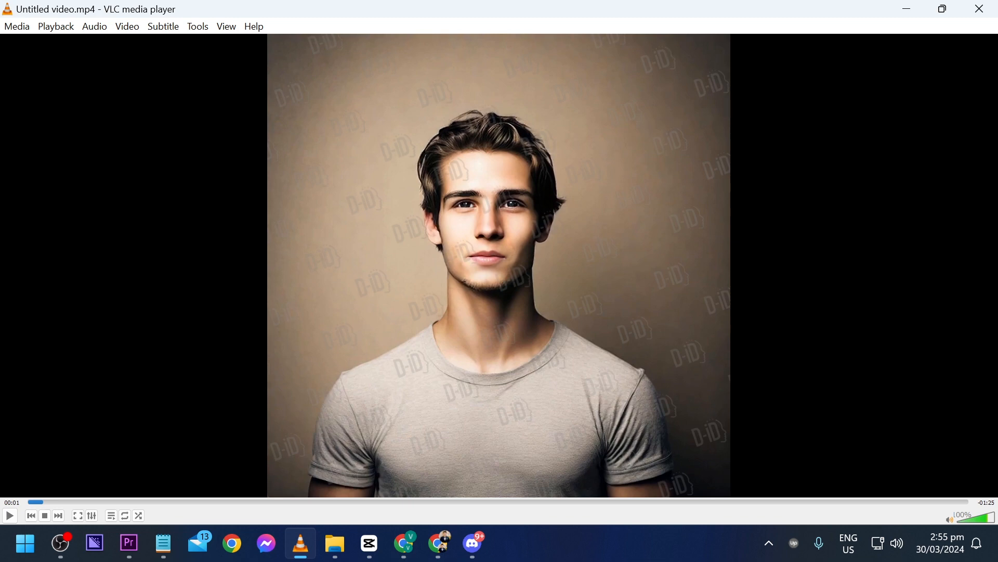
{"action": "left_click", "coordinate": [995, 5]}
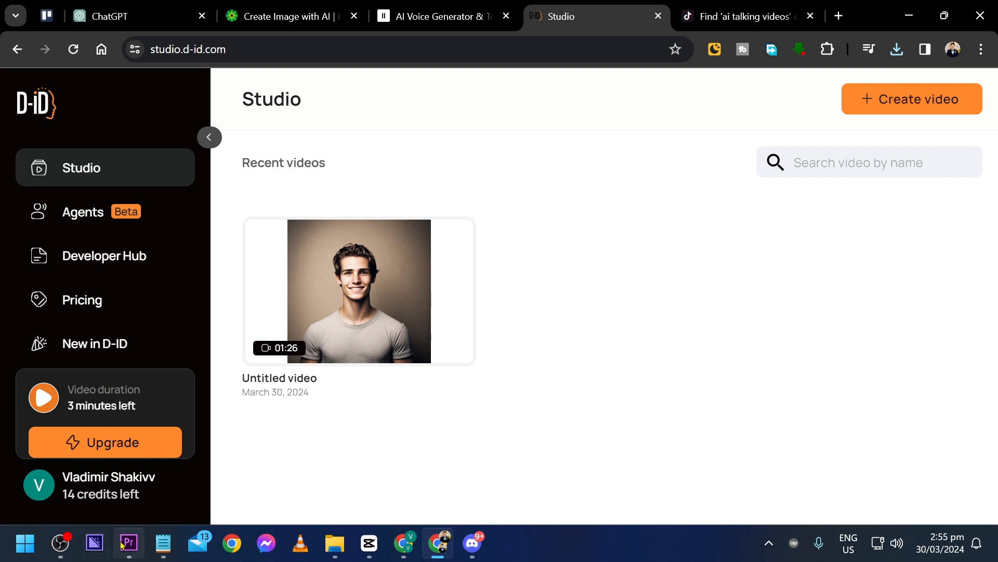
Switch to CapCut, start a new project and import Untitled video.mp4 from the Downloads folder
{"action": "left_click", "coordinate": [370, 544]}
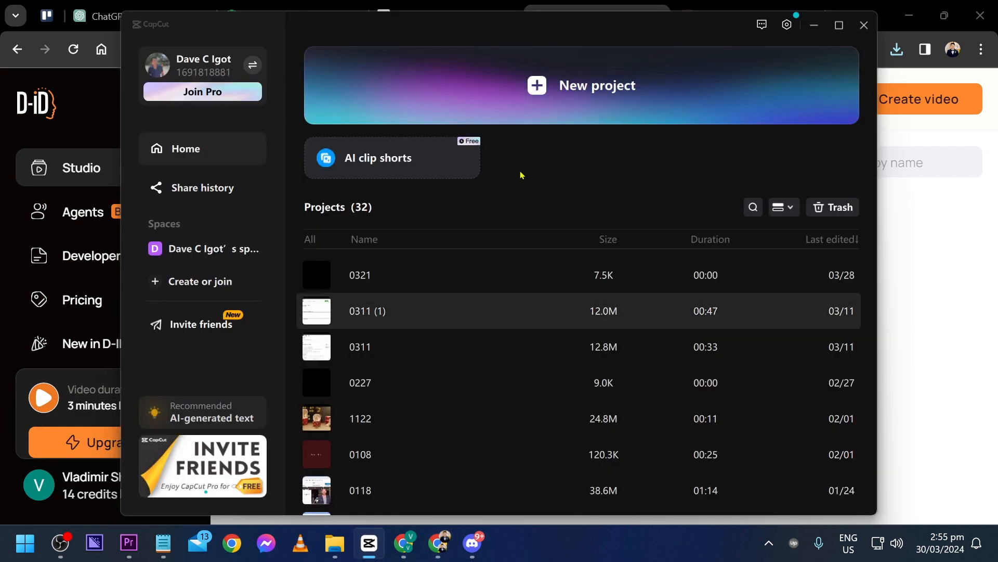
{"action": "left_click", "coordinate": [560, 88]}
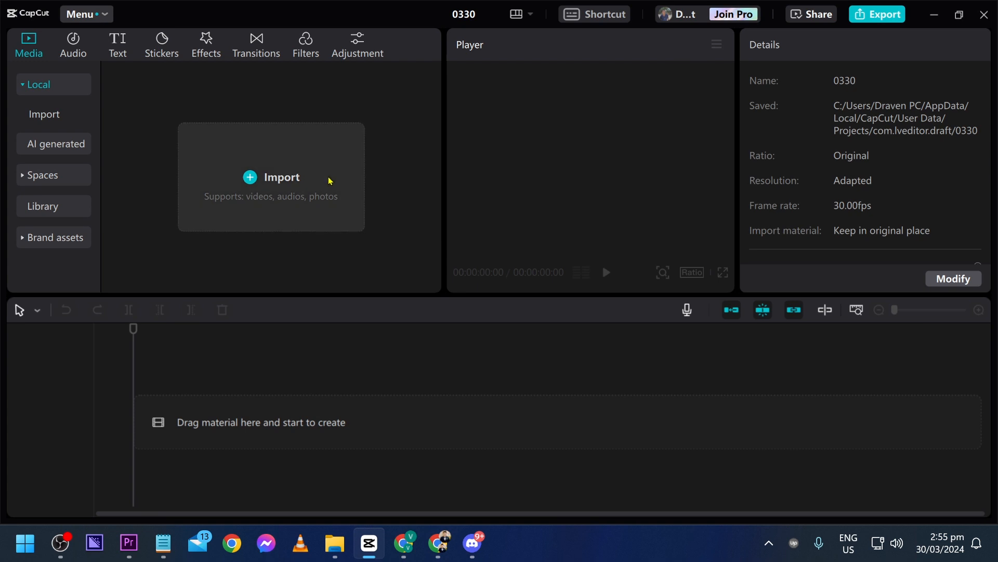
{"action": "left_click", "coordinate": [329, 180]}
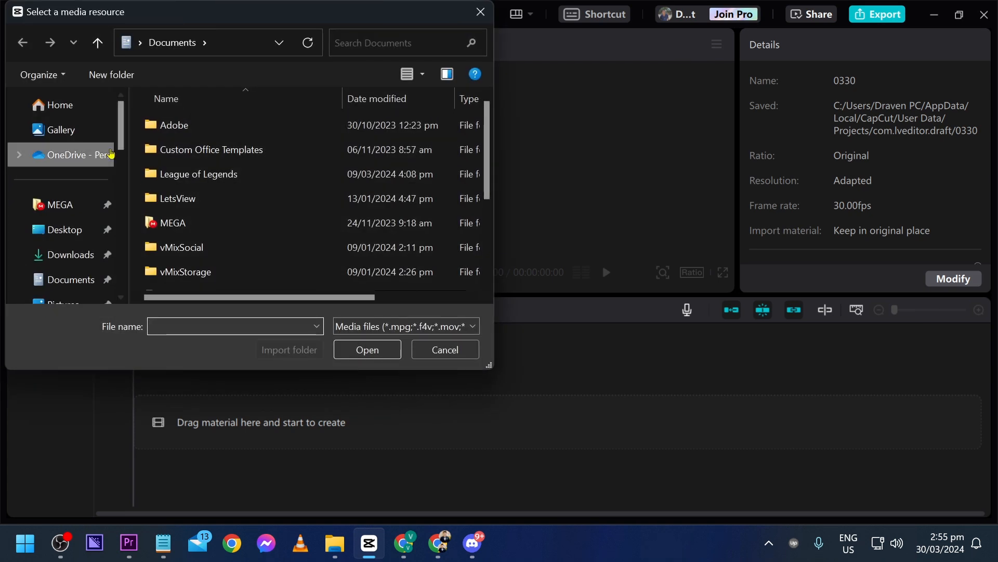
{"action": "scroll", "coordinate": [197, 203], "scroll_direction": "down", "scroll_amount": 2}
{"action": "scroll", "coordinate": [196, 203], "scroll_direction": "up", "scroll_amount": 2}
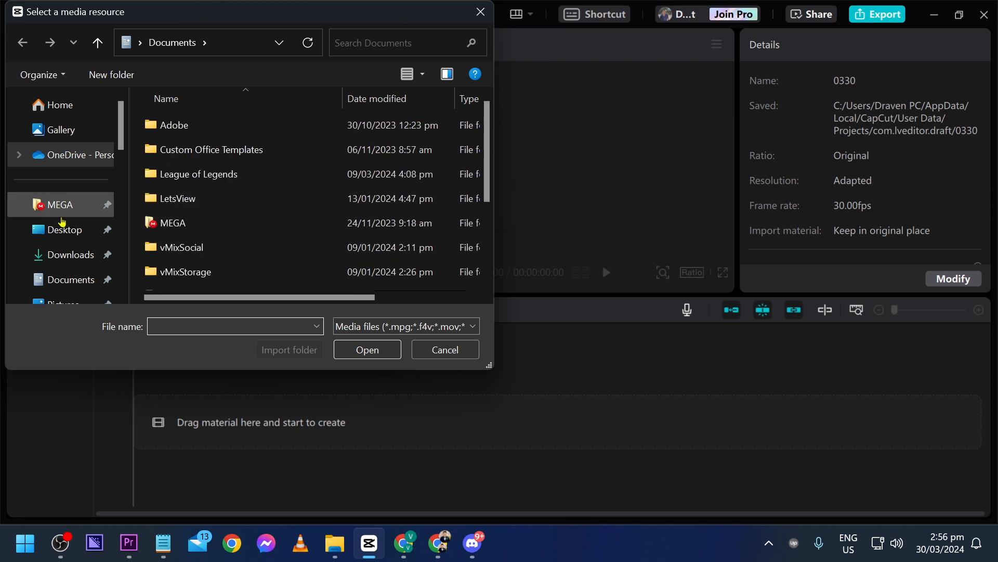
{"action": "left_click", "coordinate": [70, 254]}
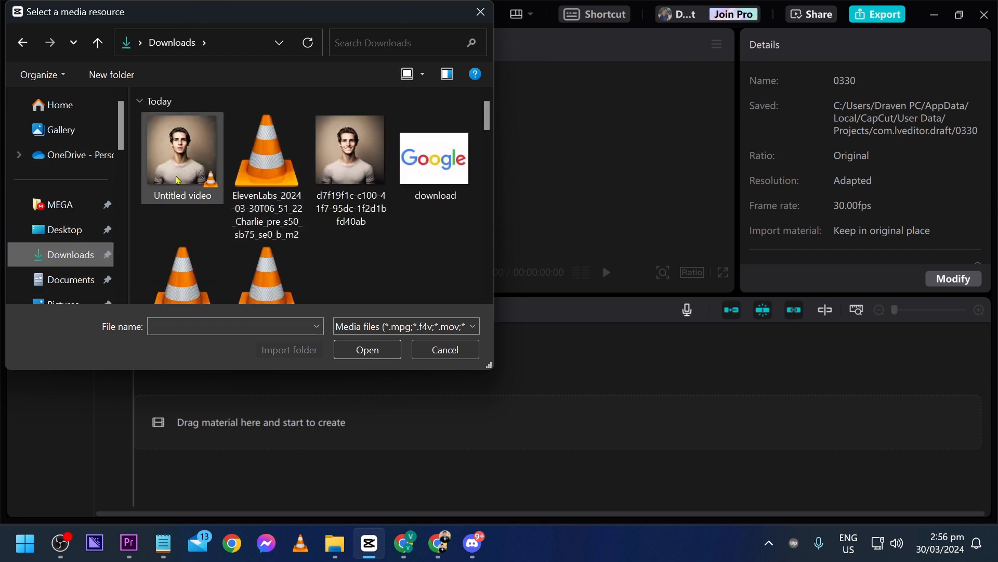
{"action": "double_click", "coordinate": [177, 159]}
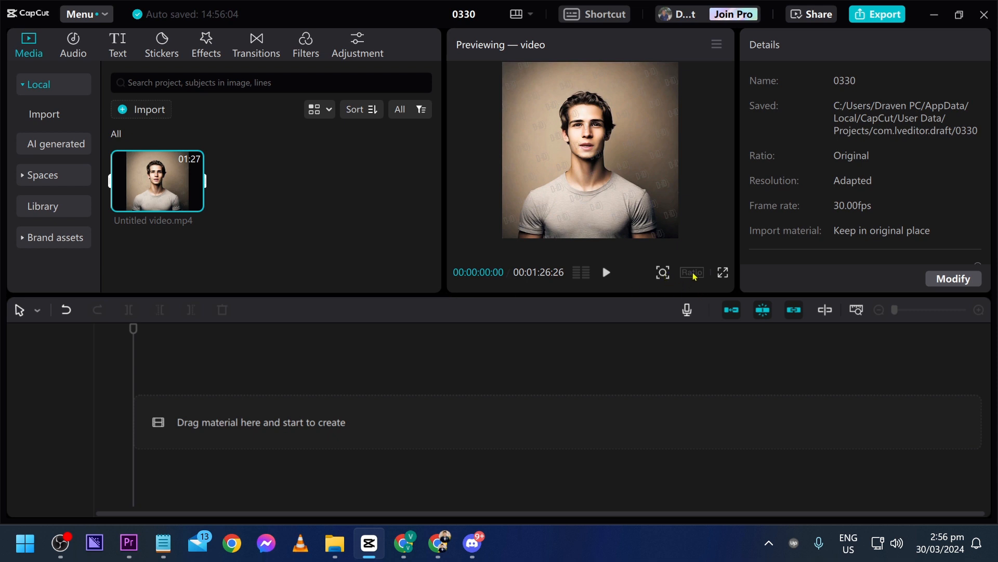
Add the imported Untitled video.mp4 to the timeline and set the project's aspect ratio to 9:16
{"action": "left_click", "coordinate": [200, 214]}
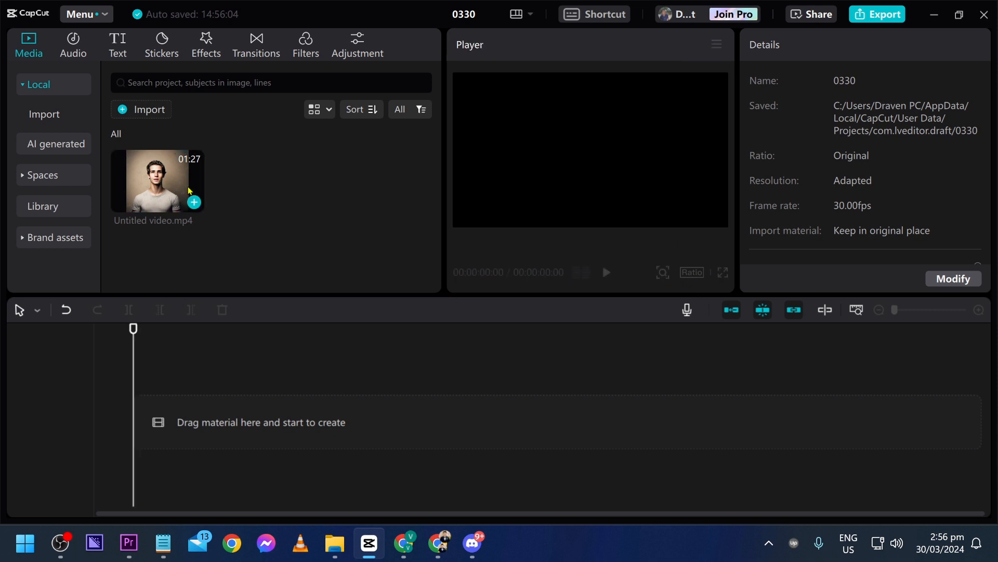
{"action": "left_click", "coordinate": [194, 203]}
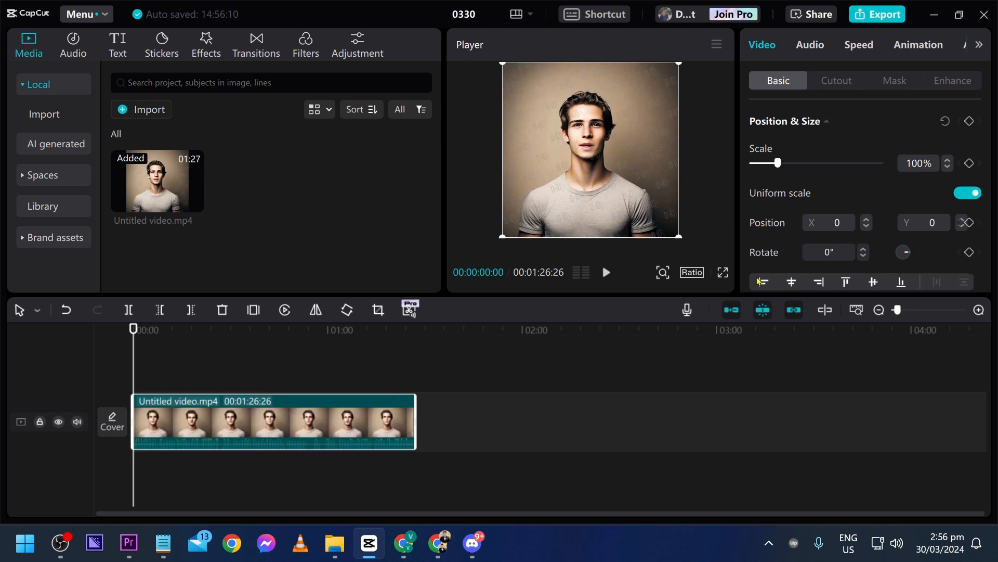
{"action": "left_click", "coordinate": [697, 271]}
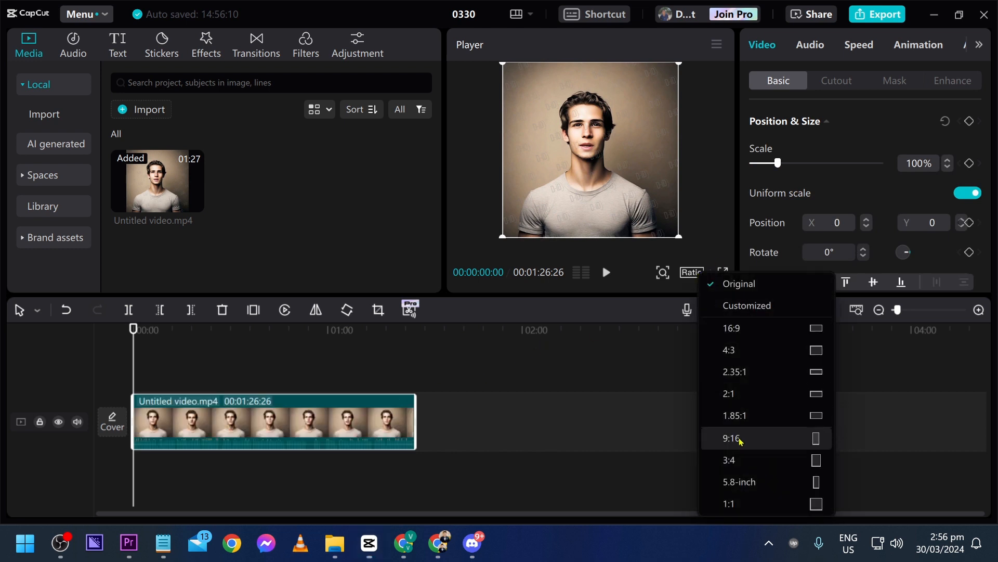
{"action": "left_click", "coordinate": [741, 438]}
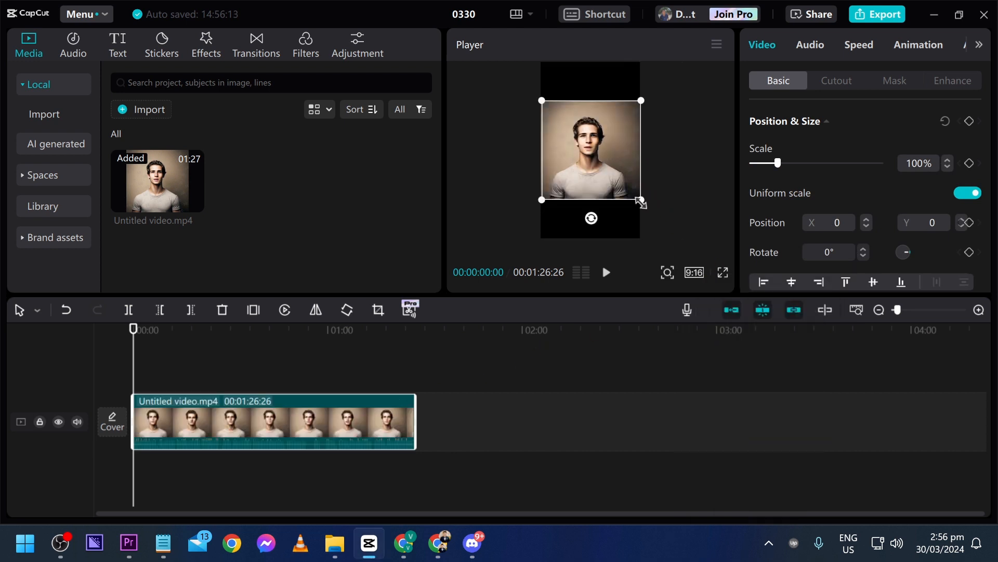
Enlarge the avatar clip to about 177% so it fills the vertical frame, and deselect it
{"action": "left_click_drag", "start_coordinate": [641, 202], "coordinate": [681, 241]}
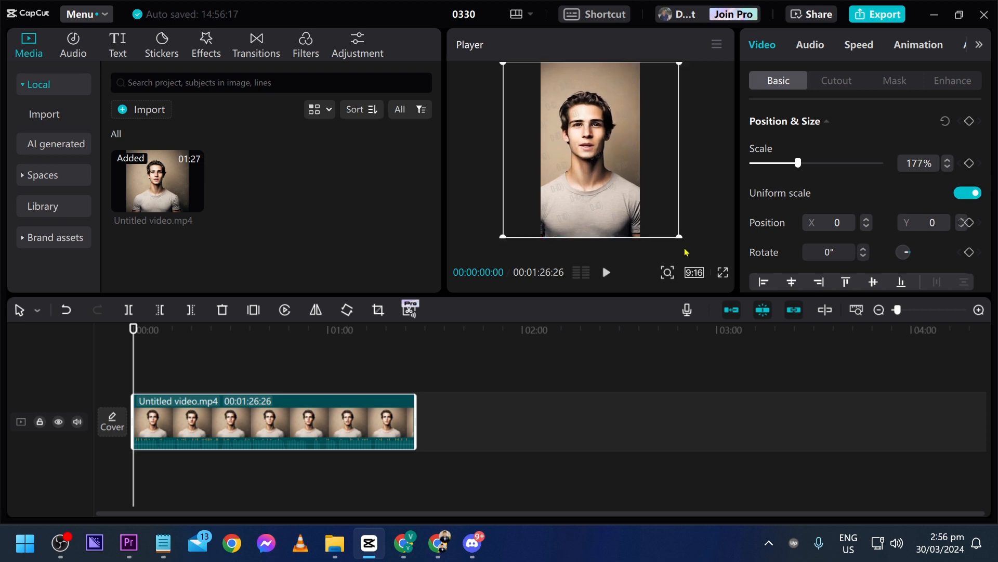
{"action": "left_click_drag", "start_coordinate": [627, 182], "coordinate": [626, 181]}
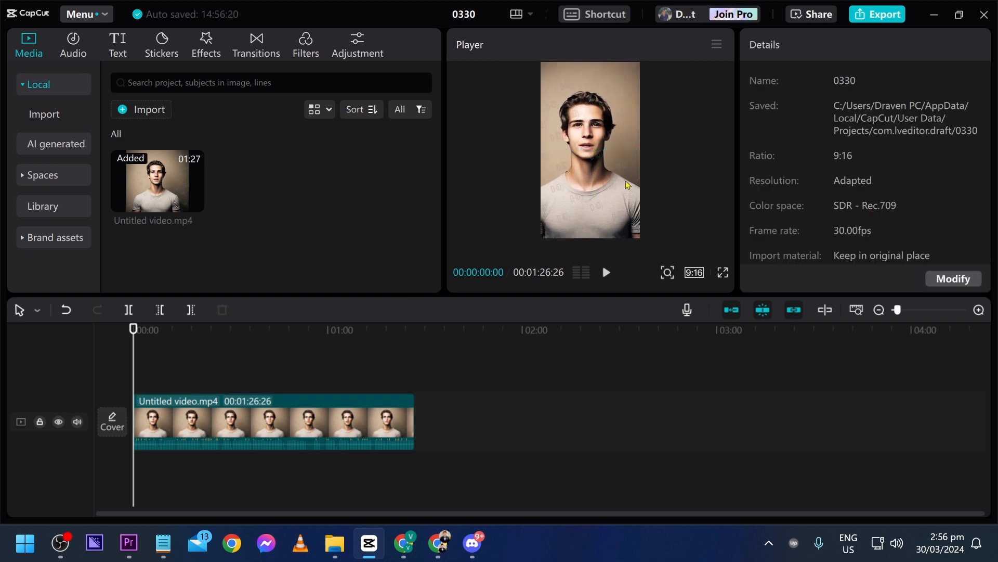
{"action": "left_click", "coordinate": [577, 208]}
Generate auto captions for the avatar video with English as the source language and no translation
{"action": "left_click", "coordinate": [254, 368]}
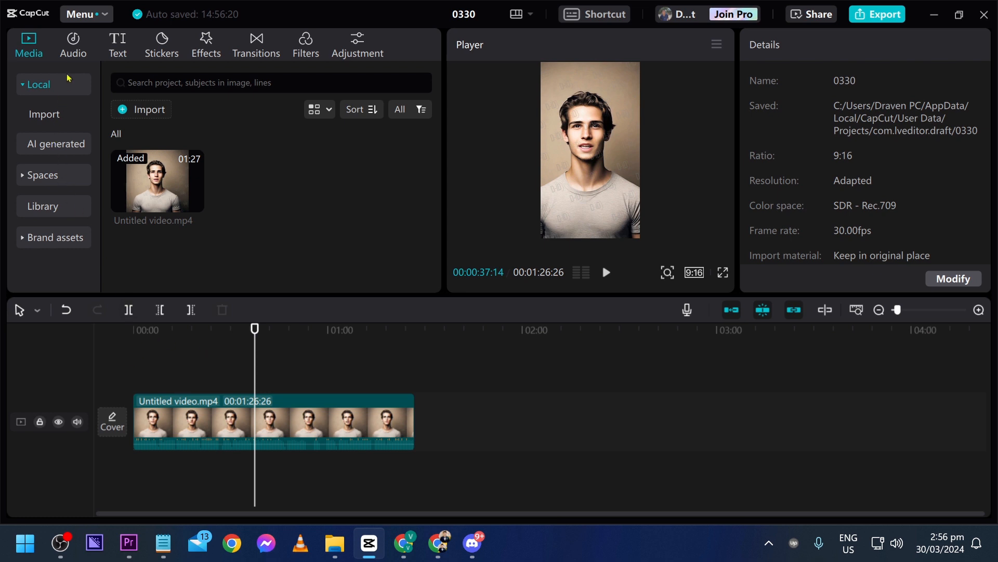
{"action": "left_click", "coordinate": [119, 49]}
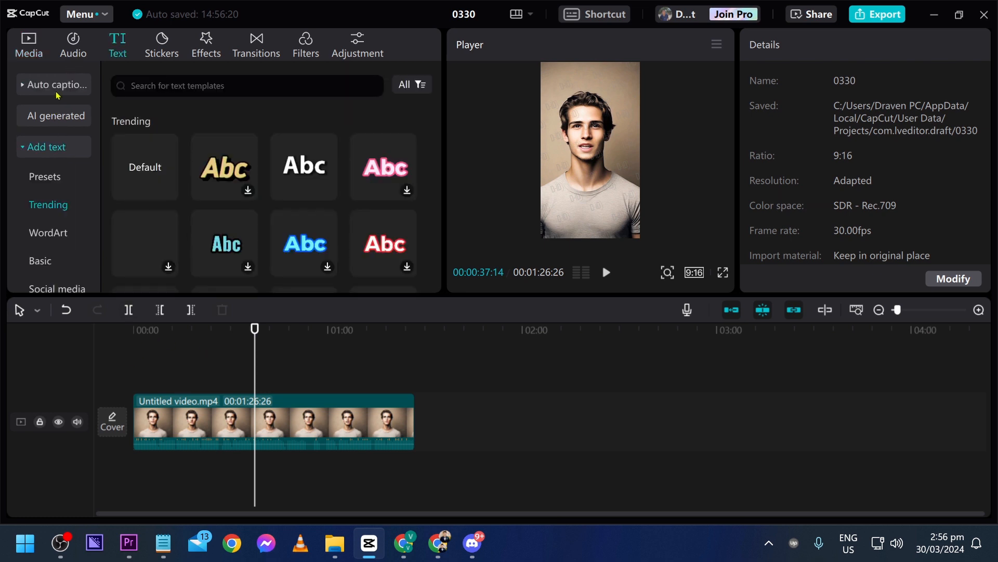
{"action": "left_click", "coordinate": [57, 84]}
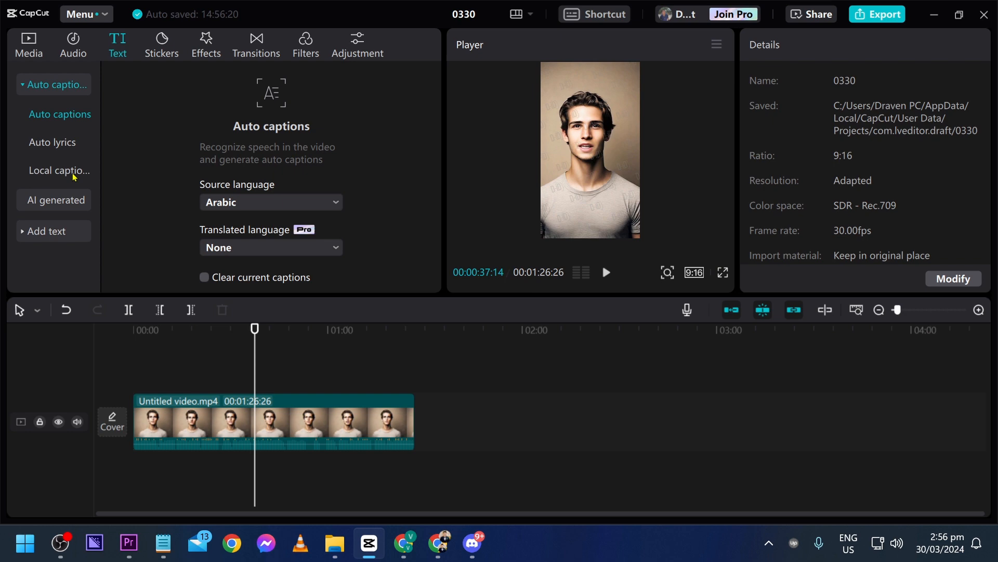
{"action": "left_click", "coordinate": [260, 204]}
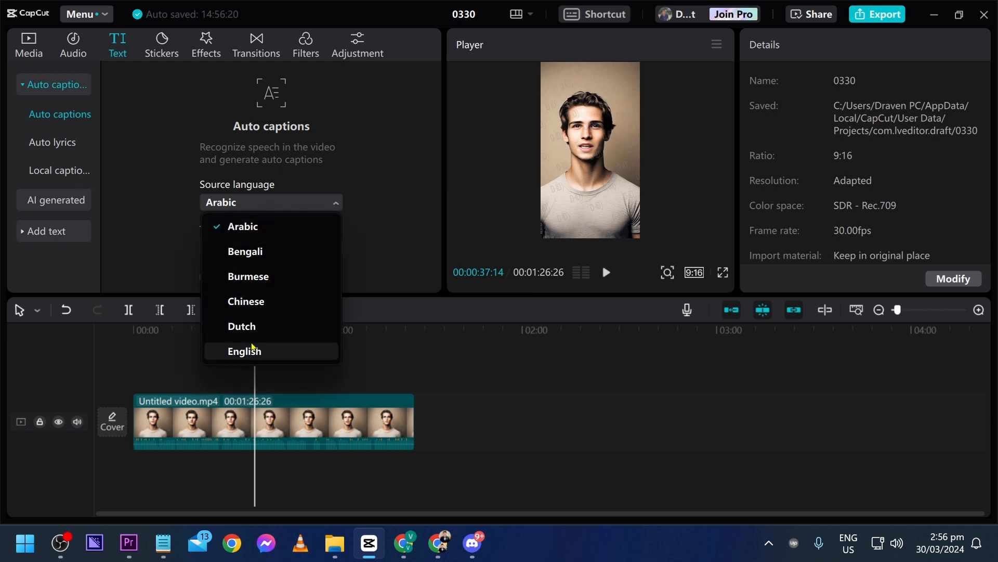
{"action": "left_click", "coordinate": [255, 347]}
{"action": "scroll", "coordinate": [432, 209], "scroll_direction": "down", "scroll_amount": 1}
{"action": "left_click", "coordinate": [315, 279]}
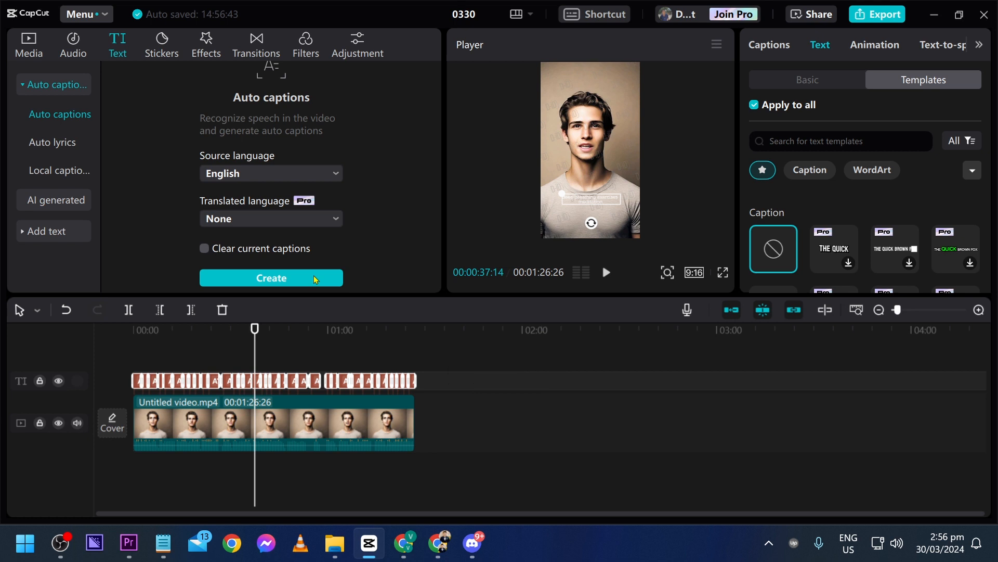
Browse the caption templates and apply the "THE QUICK BROWN FOX" style with purple word highlighting to all captions
{"action": "scroll", "coordinate": [211, 328], "scroll_direction": "up", "scroll_amount": 1}
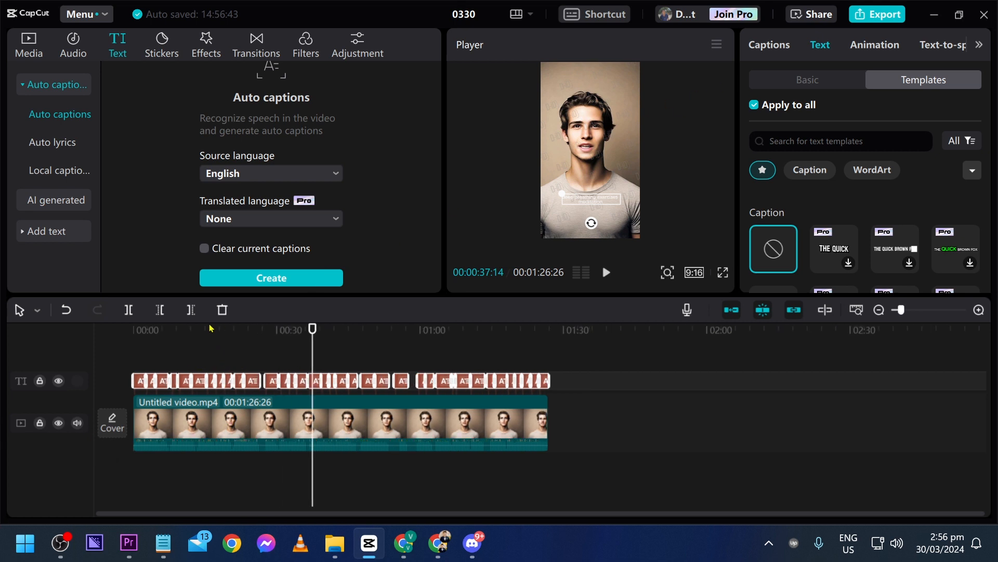
{"action": "left_click", "coordinate": [131, 336]}
{"action": "scroll", "coordinate": [267, 358], "scroll_direction": "up", "scroll_amount": 3}
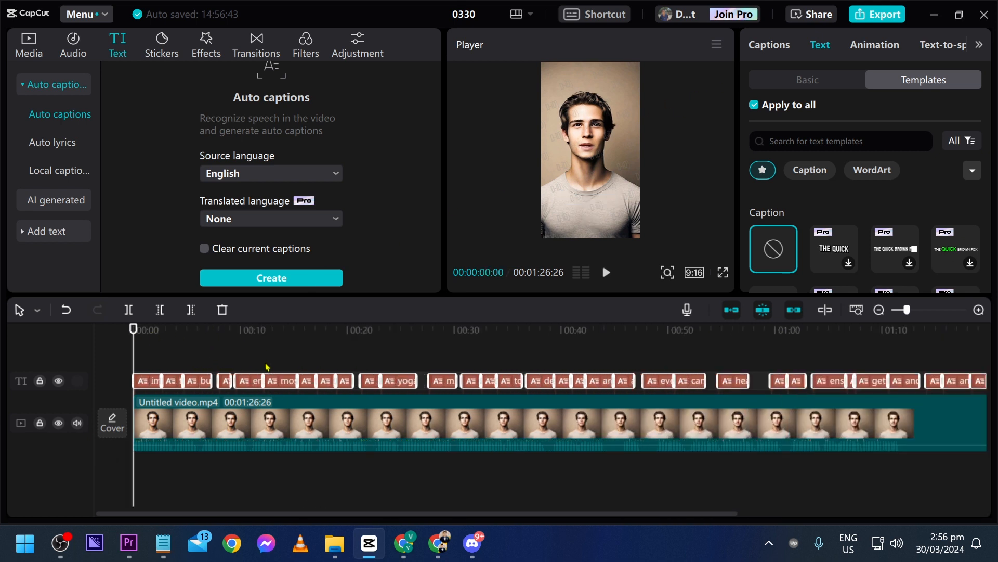
{"action": "left_click", "coordinate": [811, 77]}
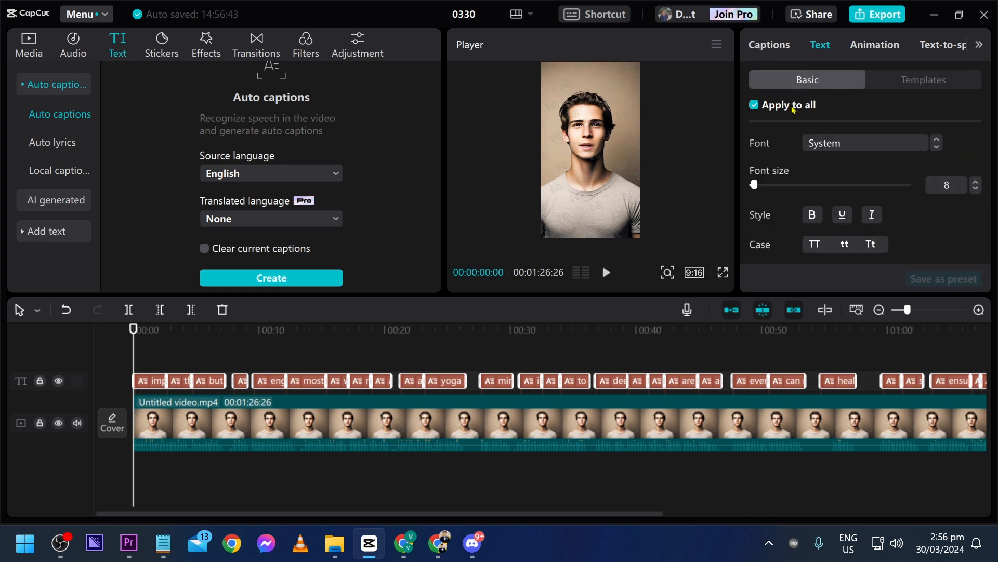
{"action": "scroll", "coordinate": [832, 188], "scroll_direction": "down", "scroll_amount": 5}
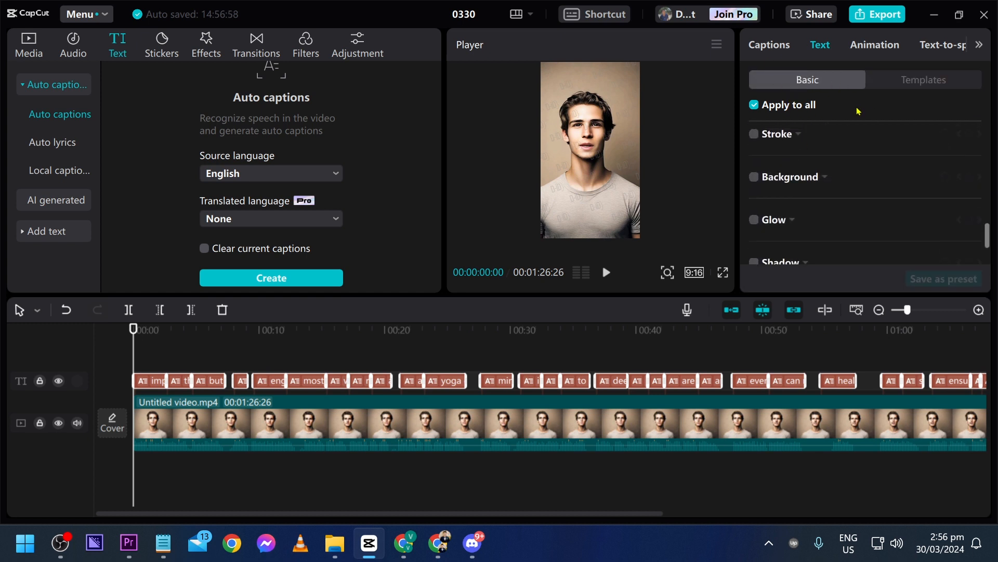
{"action": "left_click", "coordinate": [889, 83]}
{"action": "scroll", "coordinate": [884, 200], "scroll_direction": "down", "scroll_amount": 2}
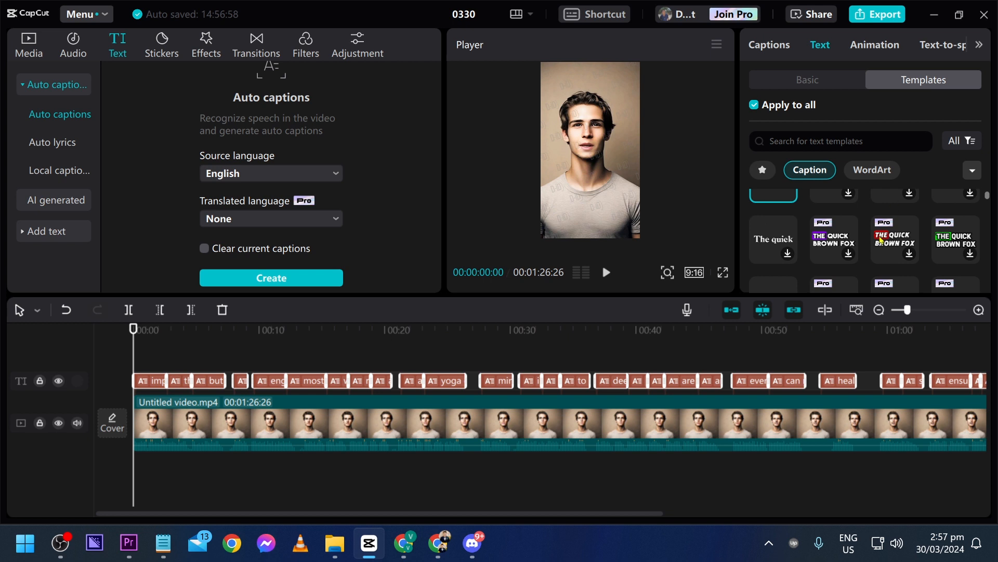
{"action": "scroll", "coordinate": [832, 244], "scroll_direction": "up", "scroll_amount": 2}
{"action": "scroll", "coordinate": [915, 255], "scroll_direction": "down", "scroll_amount": 2}
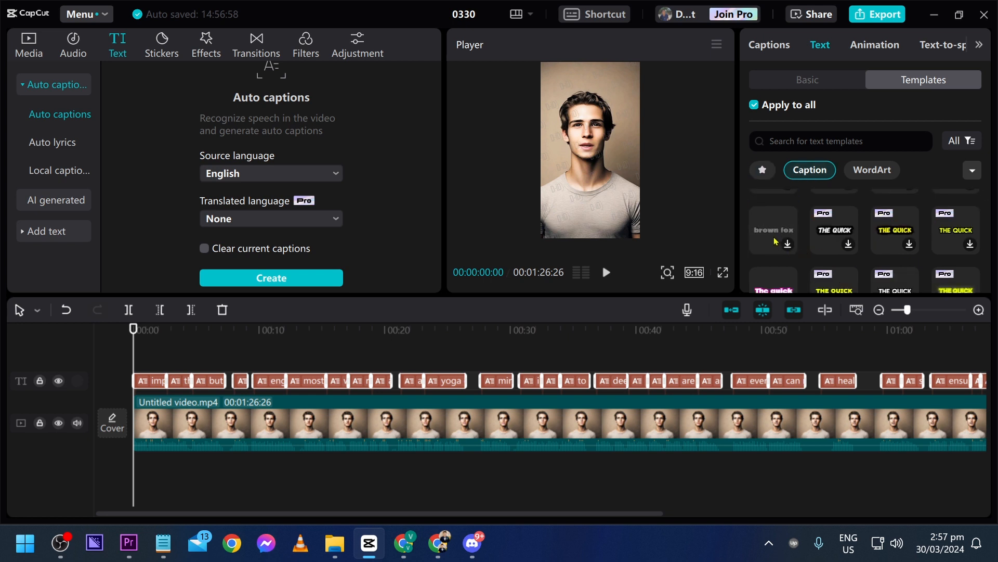
{"action": "scroll", "coordinate": [775, 240], "scroll_direction": "down", "scroll_amount": 1}
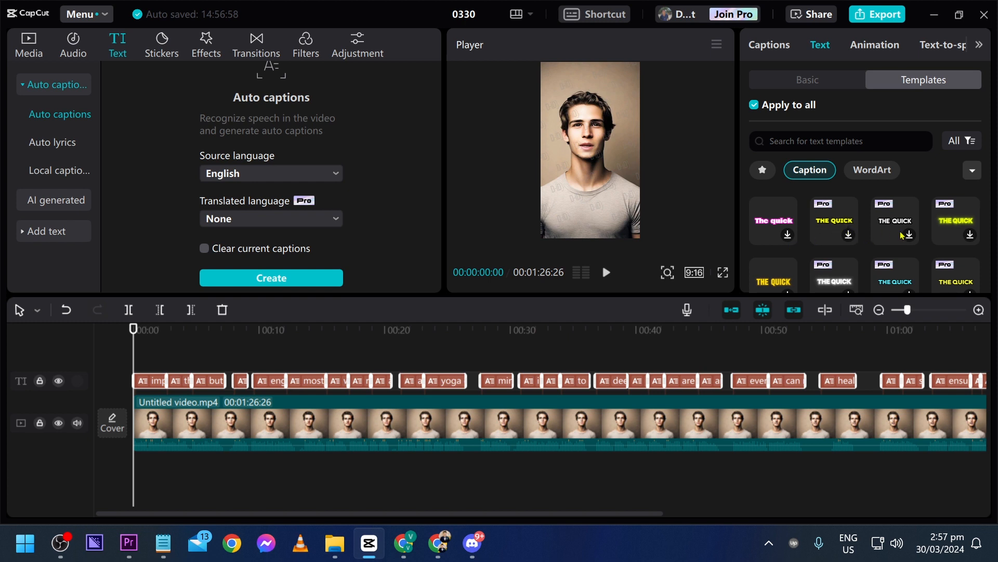
{"action": "scroll", "coordinate": [925, 237], "scroll_direction": "down", "scroll_amount": 2}
{"action": "scroll", "coordinate": [918, 273], "scroll_direction": "down", "scroll_amount": 2}
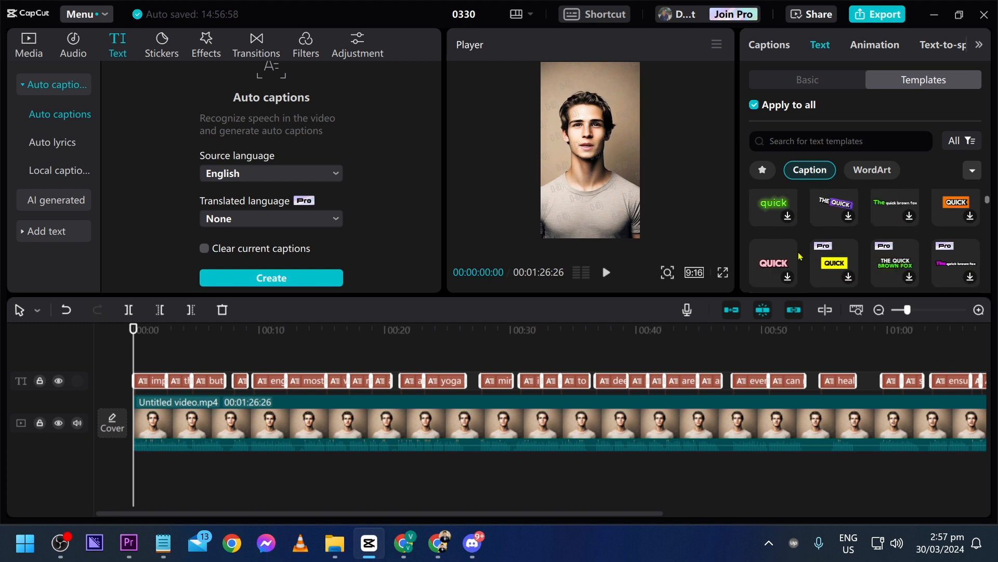
{"action": "scroll", "coordinate": [969, 274], "scroll_direction": "down", "scroll_amount": 2}
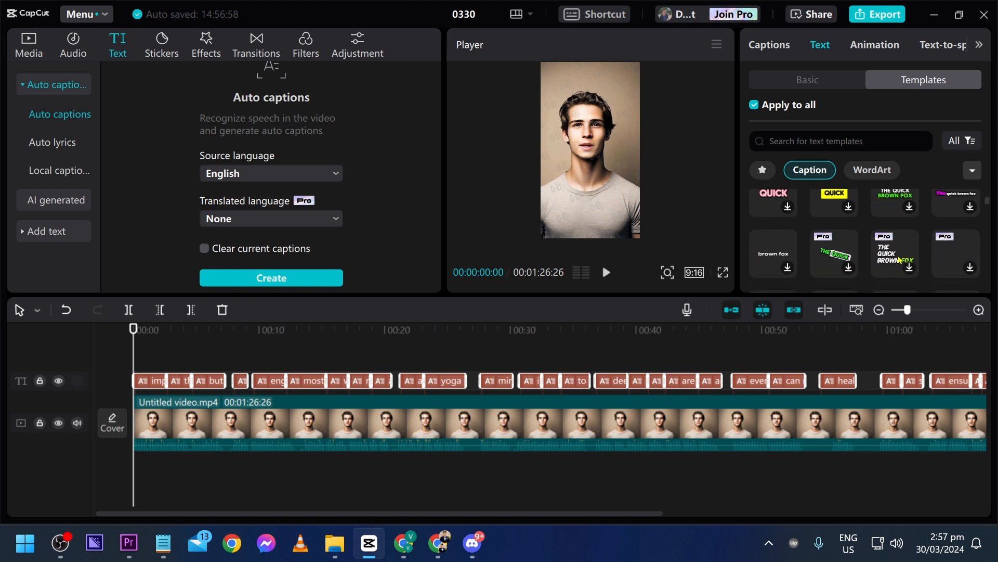
{"action": "scroll", "coordinate": [899, 260], "scroll_direction": "down", "scroll_amount": 1}
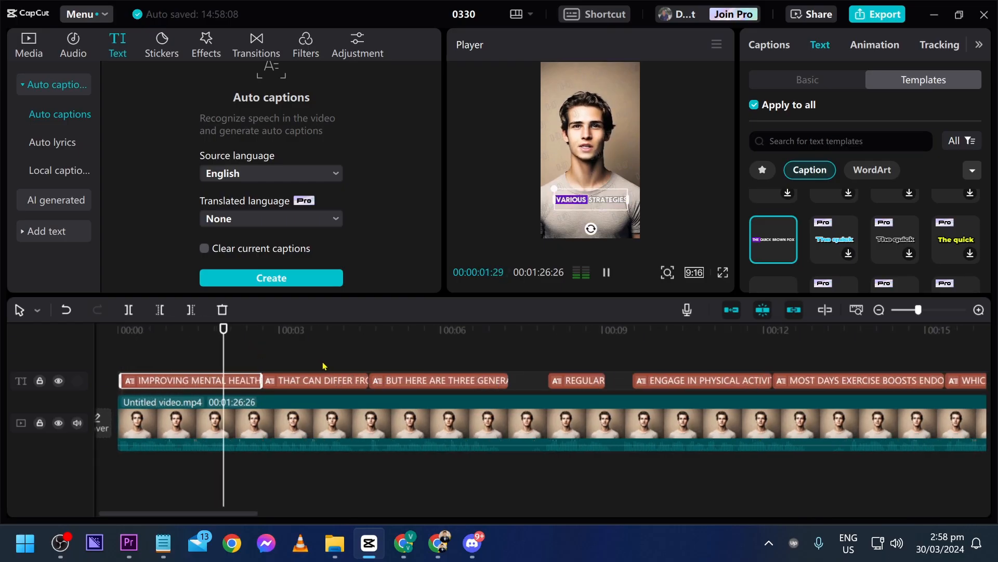
Play the beginning of the captioned video to check the caption style and timing, then pause it
{"action": "scroll", "coordinate": [323, 366], "scroll_direction": "down", "scroll_amount": 3}
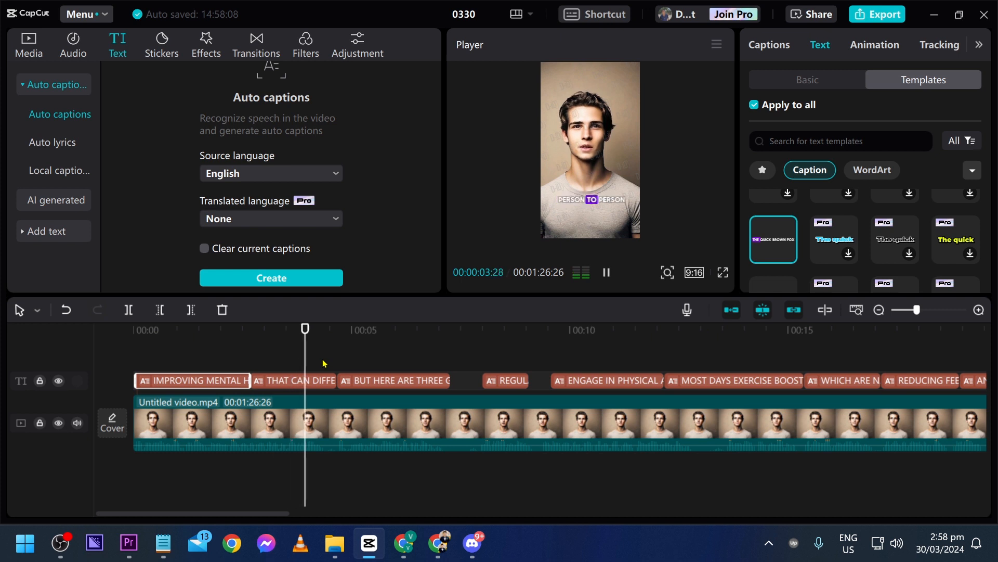
{"action": "scroll", "coordinate": [322, 363], "scroll_direction": "down", "scroll_amount": 1}
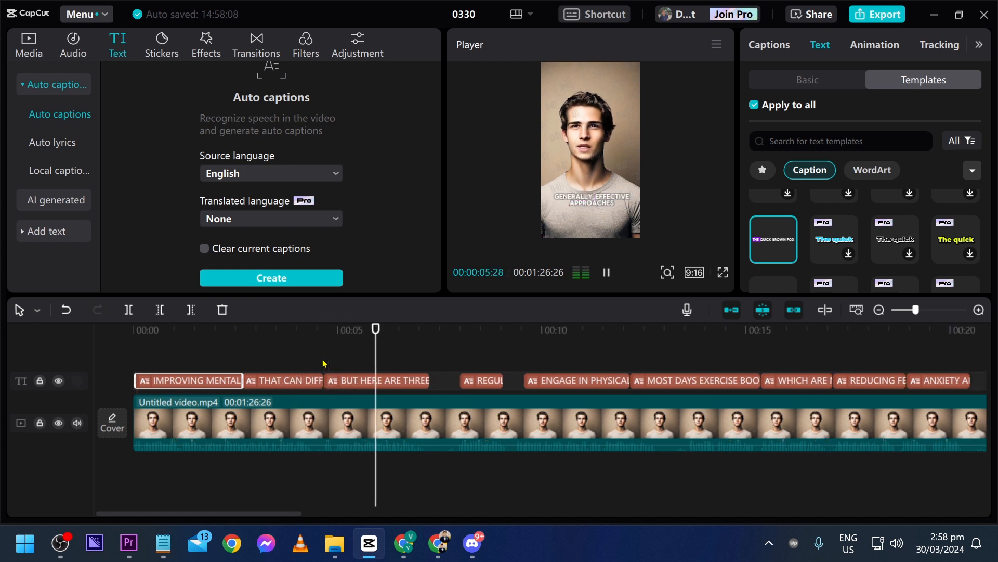
{"action": "key", "text": "space"}
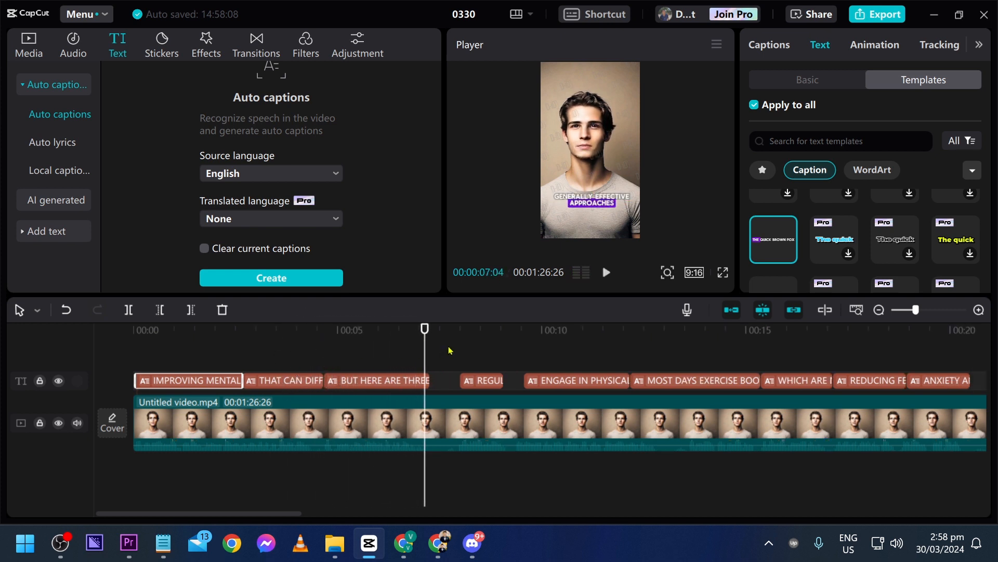
{"action": "key", "text": "space"}
{"action": "scroll", "coordinate": [451, 350], "scroll_direction": "up", "scroll_amount": 2}
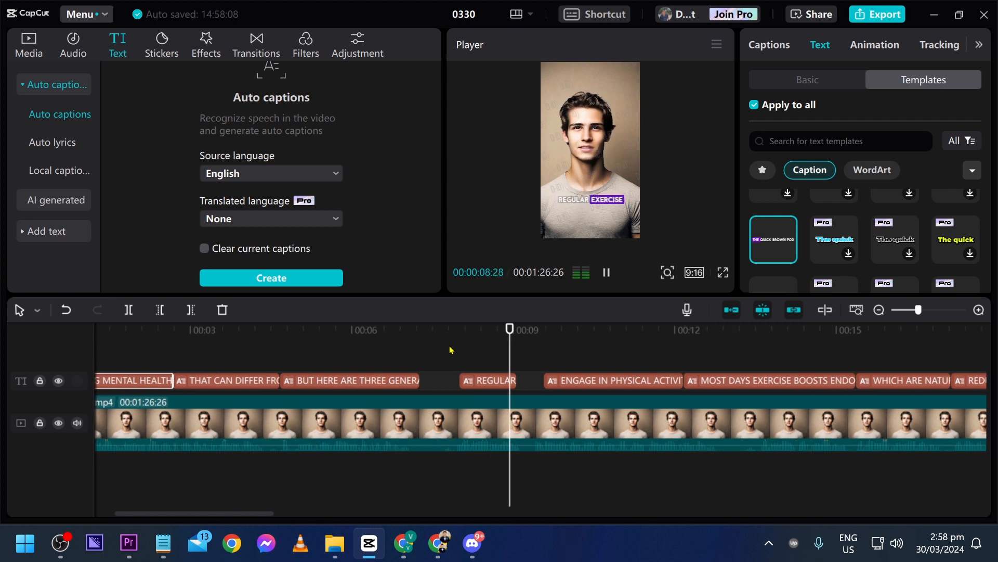
{"action": "scroll", "coordinate": [451, 350], "scroll_direction": "down", "scroll_amount": 1}
{"action": "key", "text": "space"}
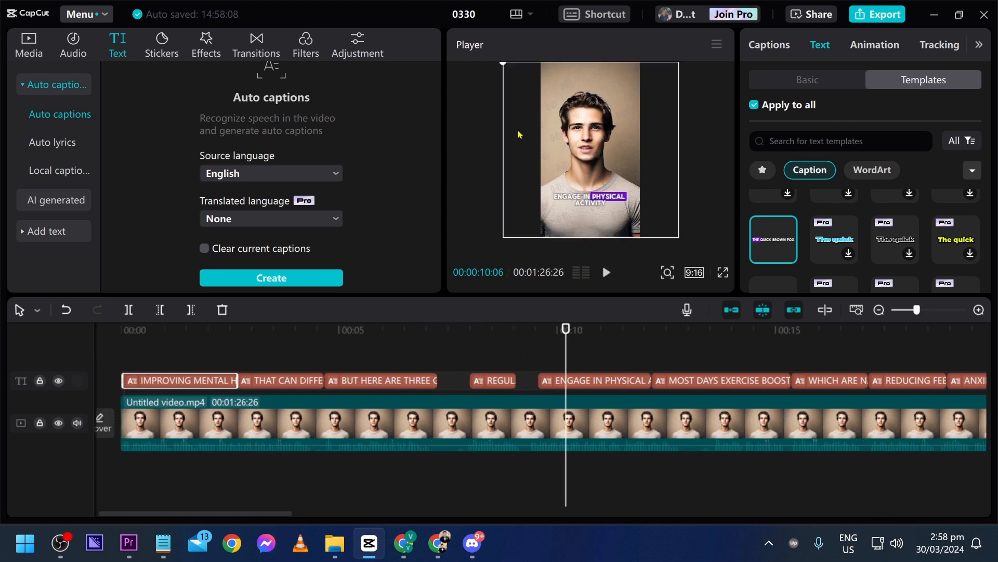
Export the video titled 0330 at 1080P, 12000 Kbps variable bit rate, H.264, mp4 and 30fps
{"action": "left_click", "coordinate": [518, 134]}
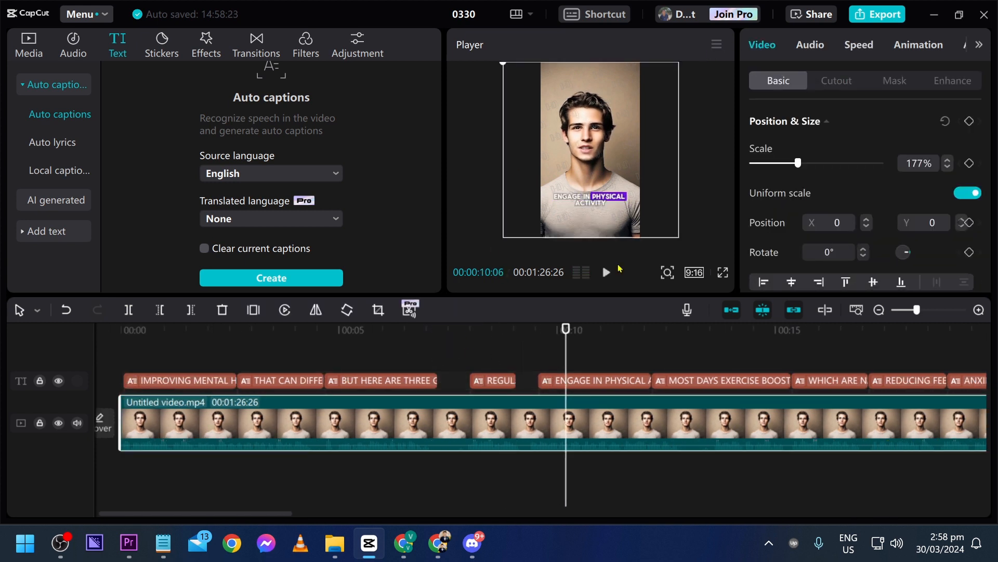
{"action": "scroll", "coordinate": [551, 378], "scroll_direction": "down", "scroll_amount": 2}
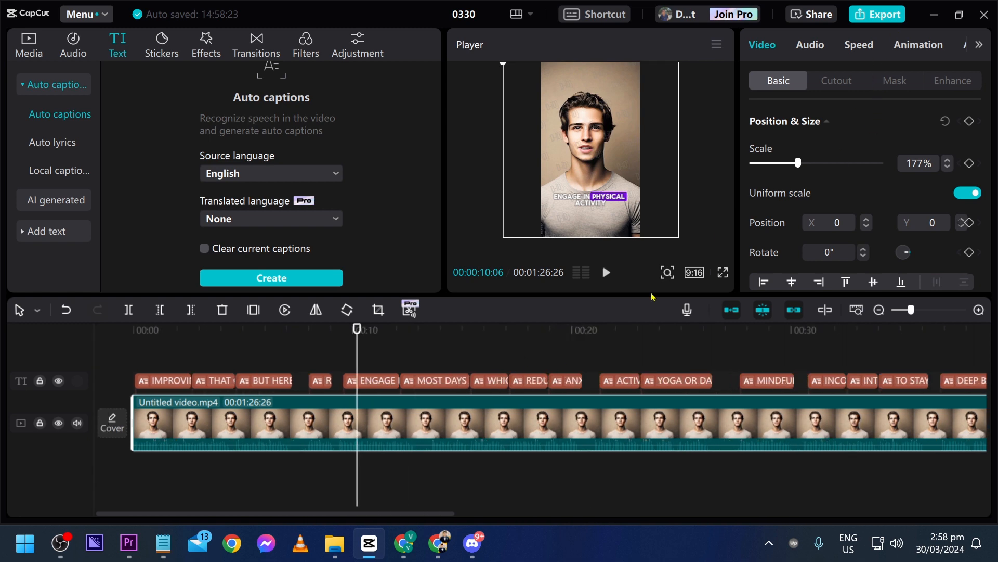
{"action": "left_click", "coordinate": [879, 14]}
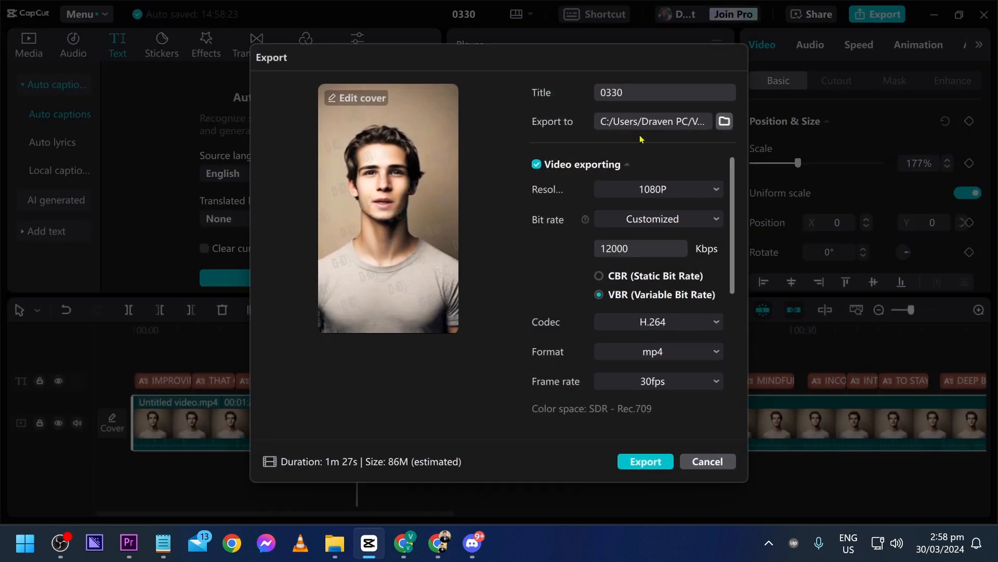
{"action": "left_click", "coordinate": [657, 462]}
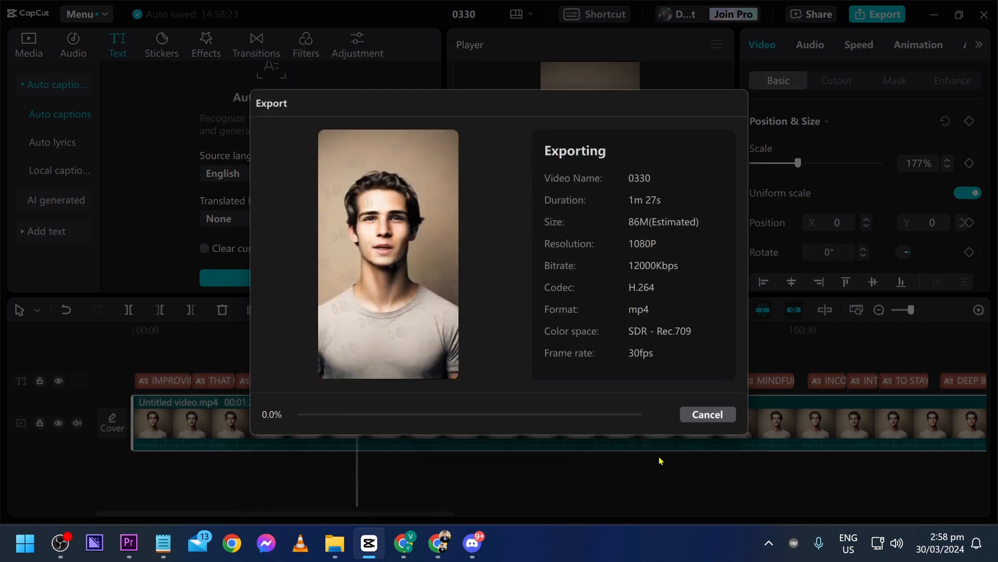